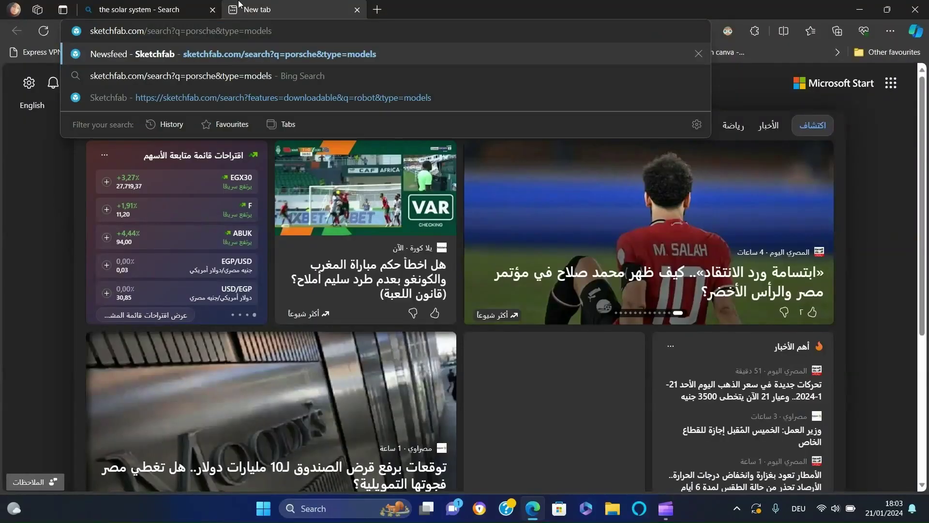
Open the Sketchfab website and search for "sun" models, limiting the results to downloadable ones.
key("Return")
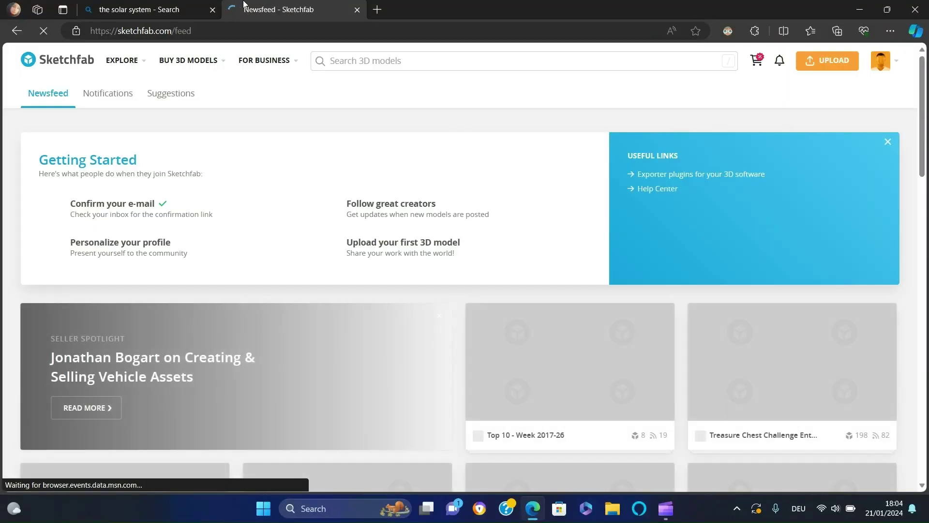
left_click(387, 61)
type("sun")
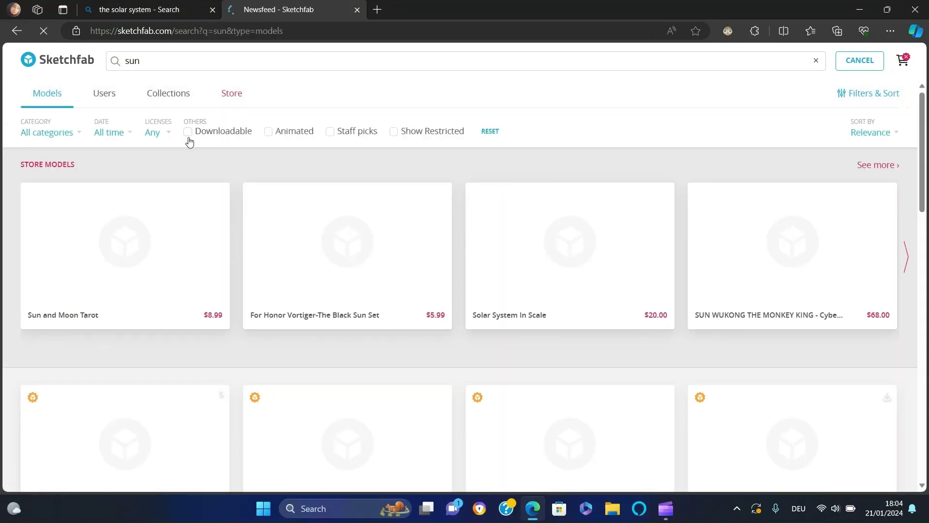
left_click(188, 131)
Download the Sun with 2K Textures model in the converted GLB format with 1k texture size.
scroll(8, 207, "down", 3)
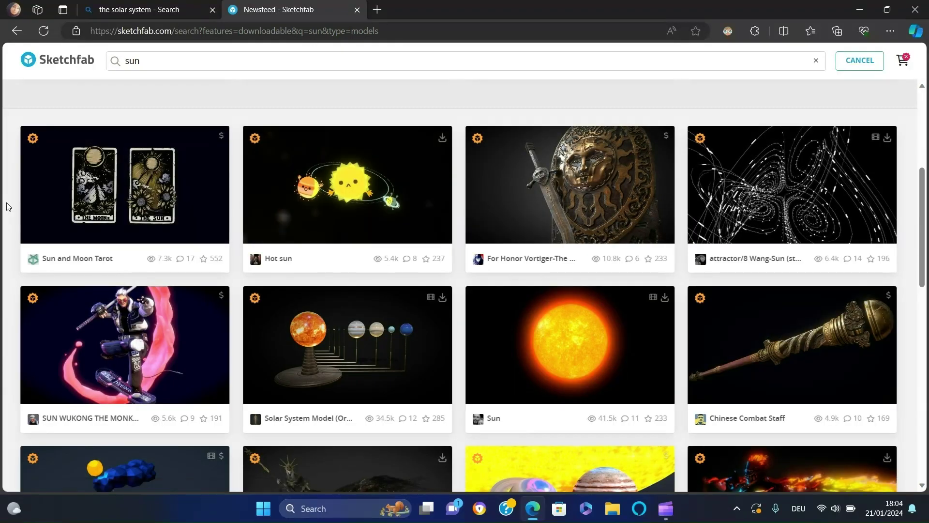
scroll(8, 206, "down", 2)
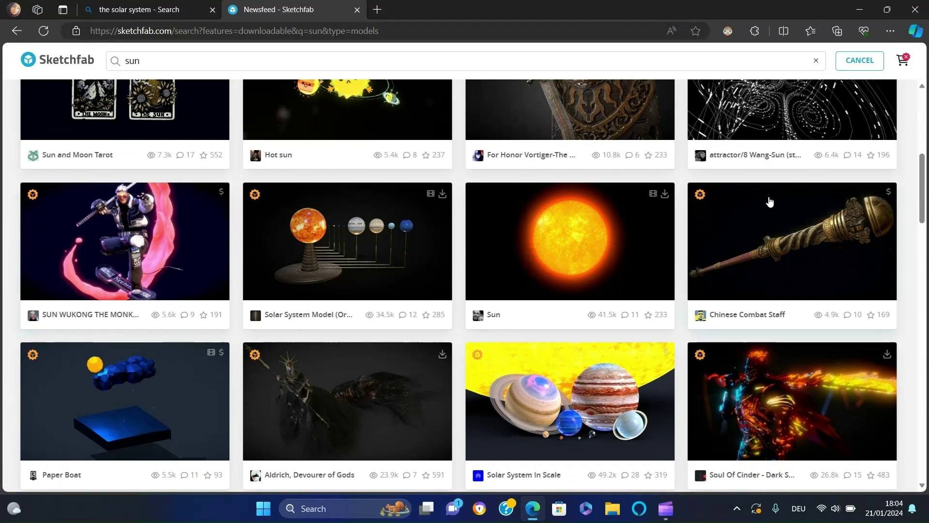
left_click(666, 195)
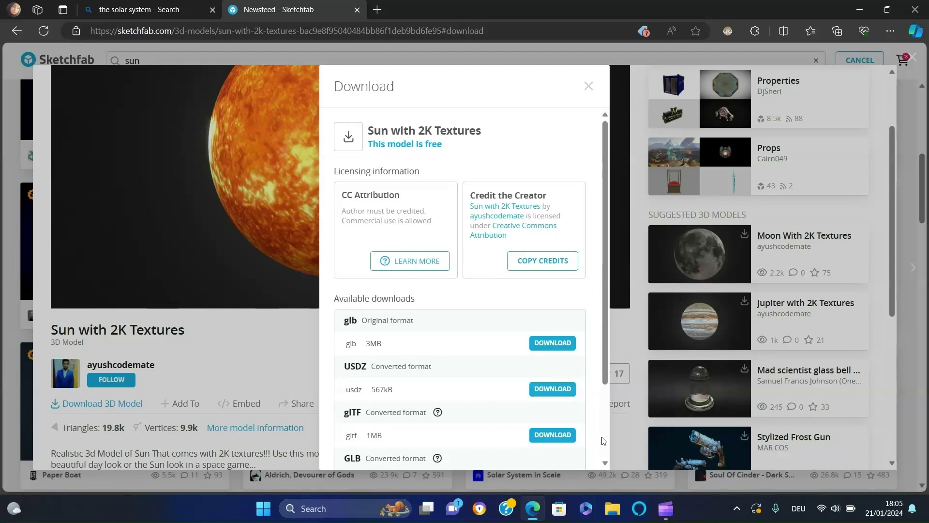
scroll(603, 440, "down", 2)
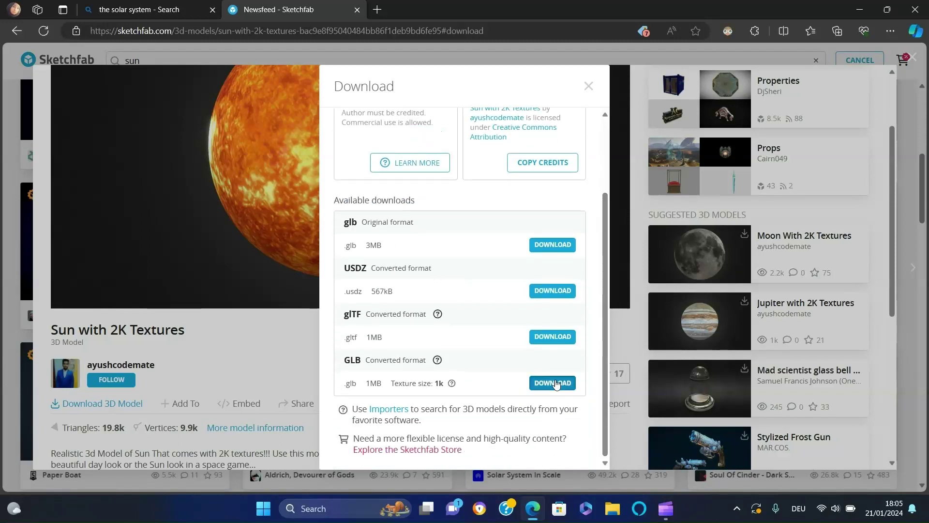
left_click(555, 383)
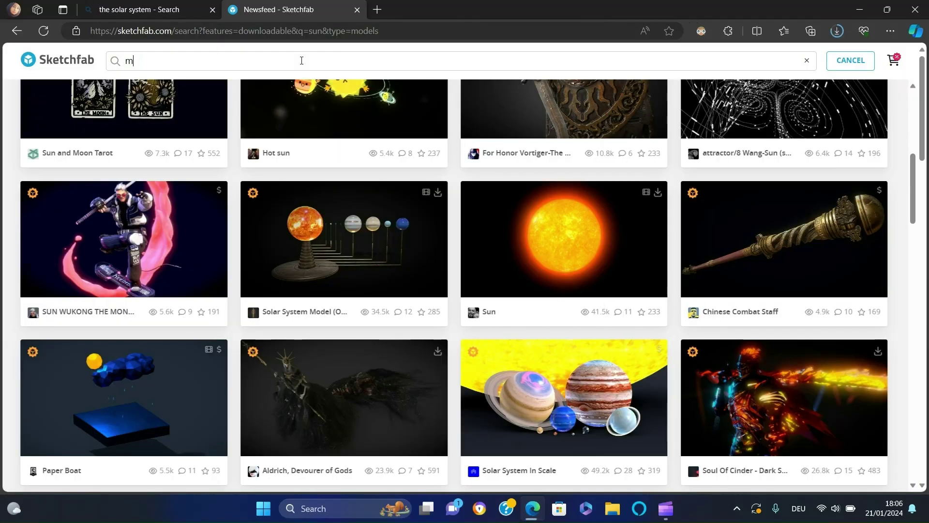
Search for "mercury" models and choose the full grey Mercury planet model for download.
type("ercury")
key("Return")
scroll(10, 348, "down", 3)
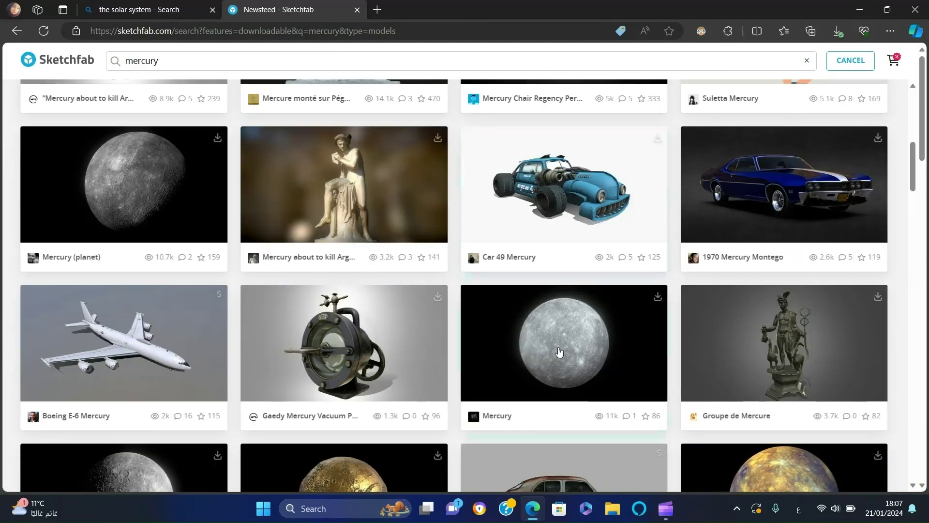
left_click(655, 299)
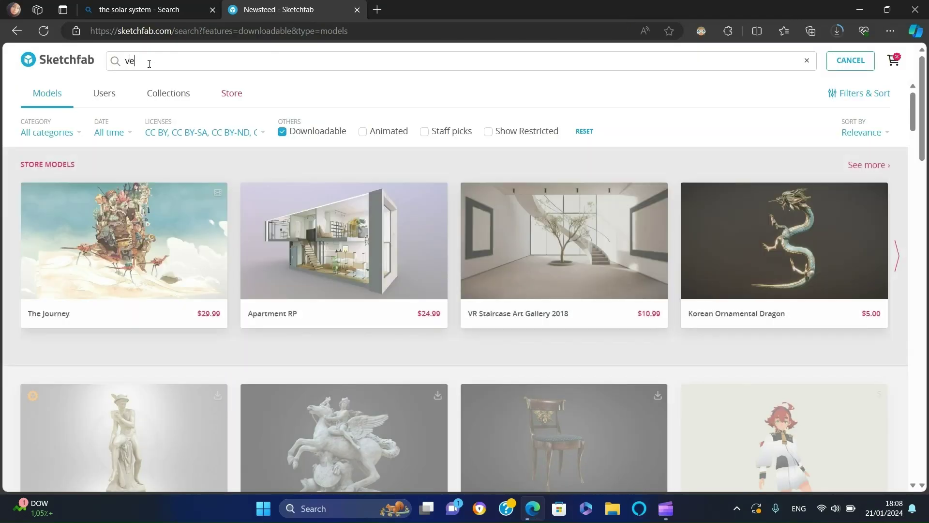
Search for "venus" models and go through the download formats offered for the Venus planet model.
type("nus")
key("Return")
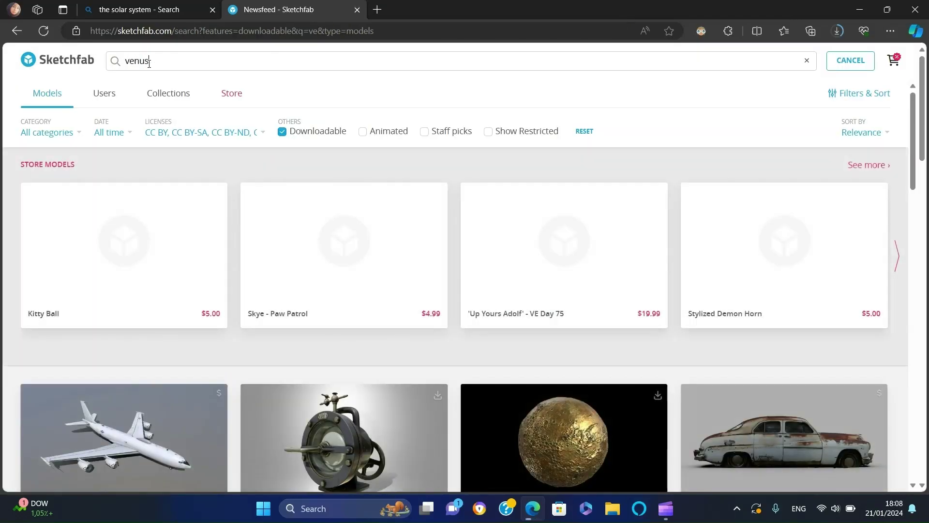
scroll(7, 166, "down", 5)
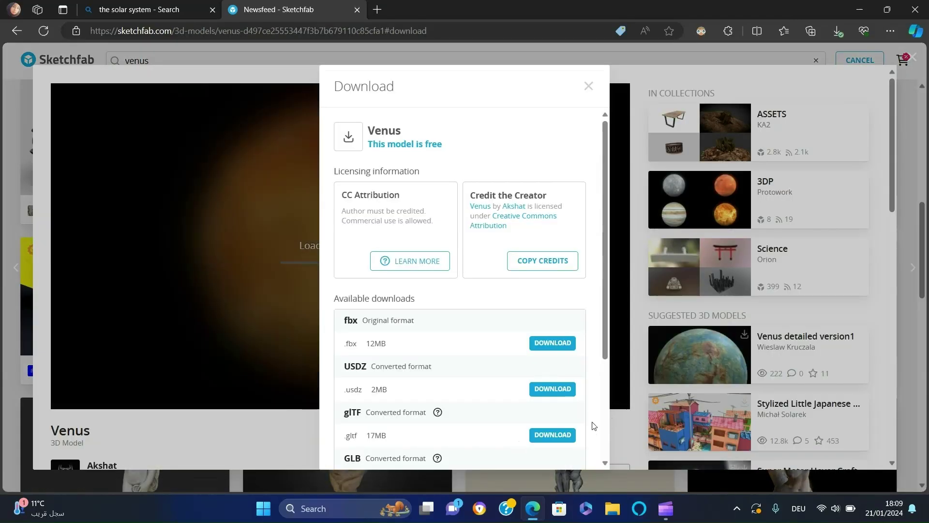
scroll(597, 421, "down", 3)
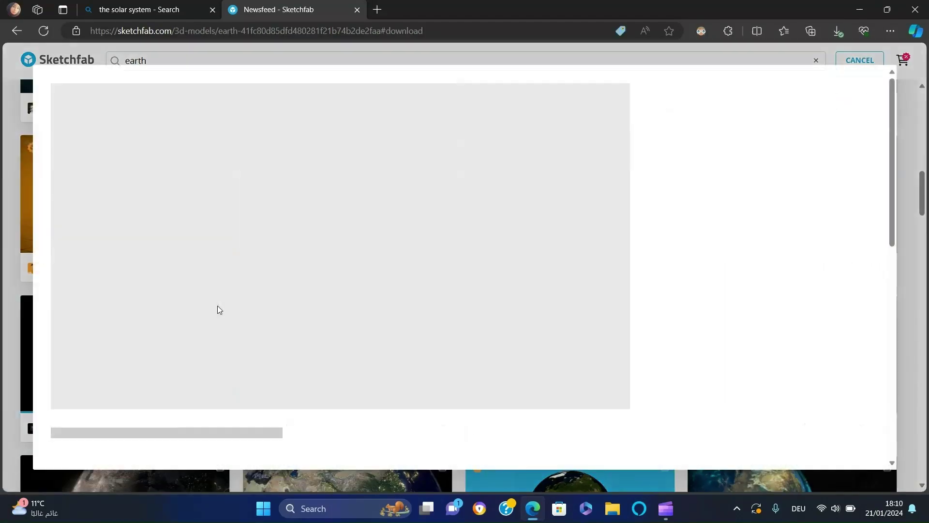
Search for "mars" models, and bring up the download formats of the Jupiter with 2K Textures model.
type("mars")
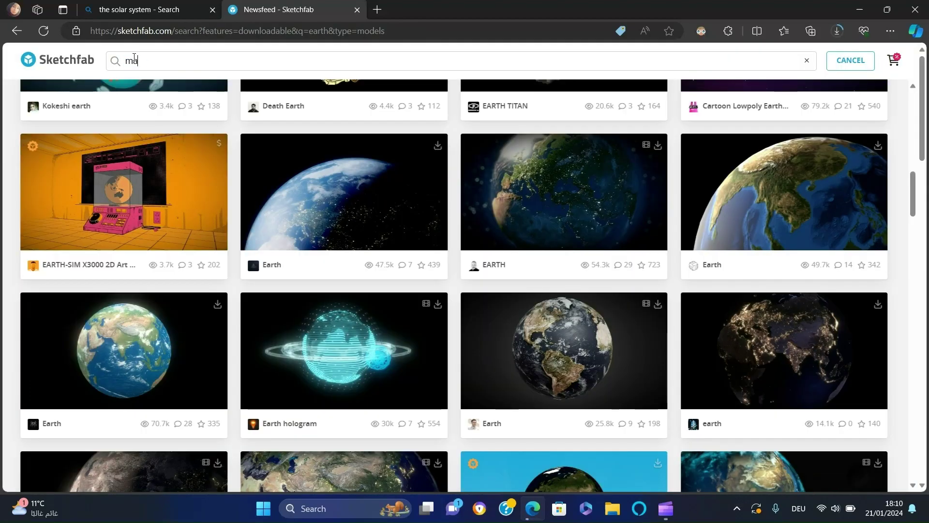
key("Return")
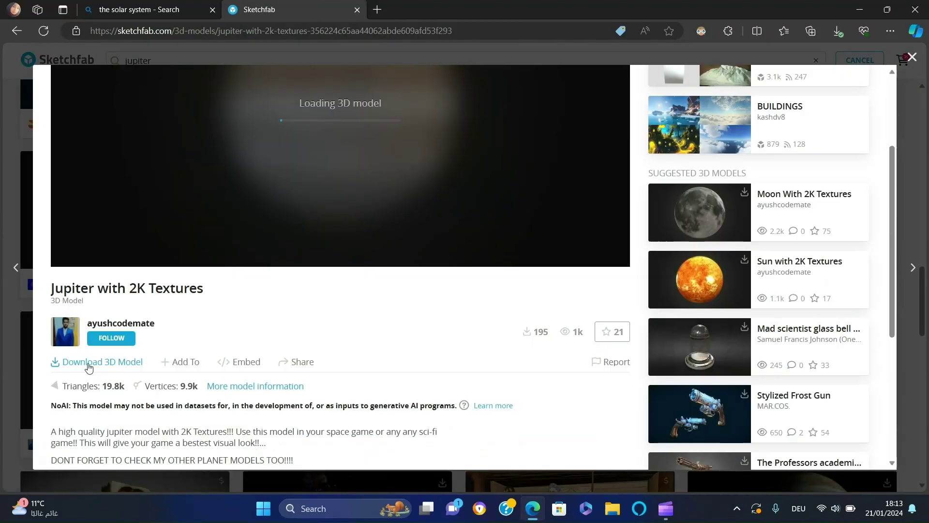
left_click(97, 362)
scroll(583, 370, "down", 3)
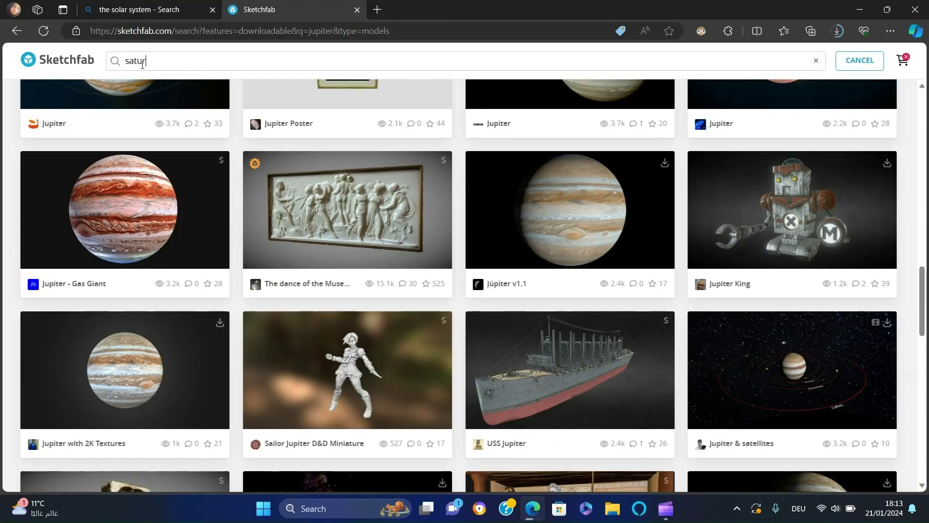
Search for "saturn" models, and replace the uranus search with "neptune" to browse the Neptune models.
type("rn")
key("Return")
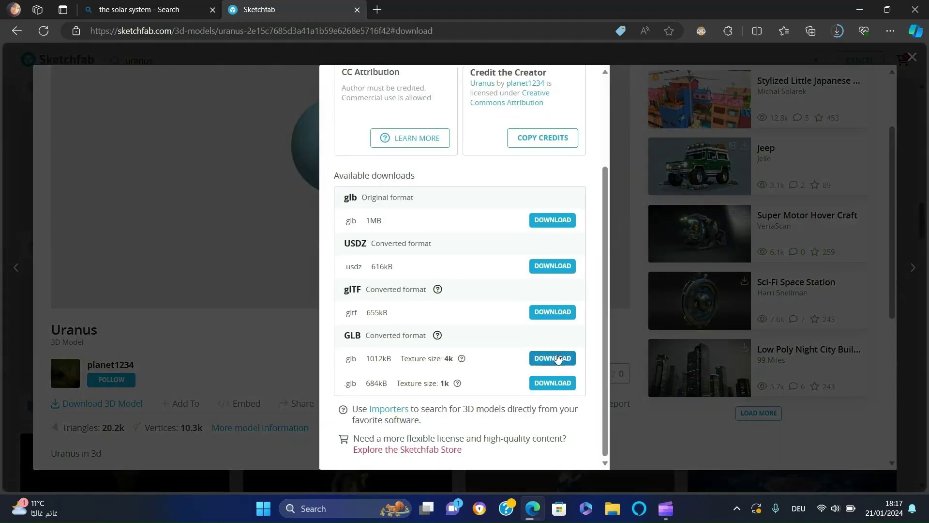
double_click(142, 64)
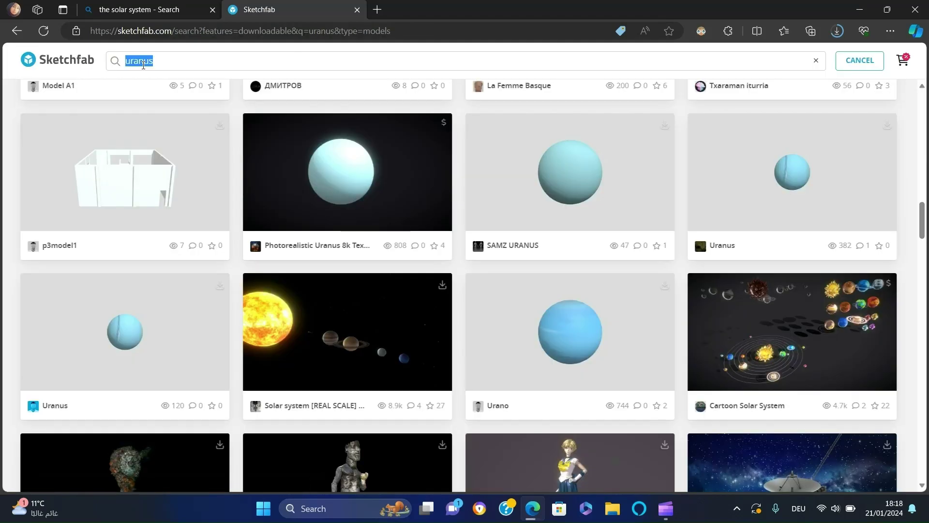
type("nept")
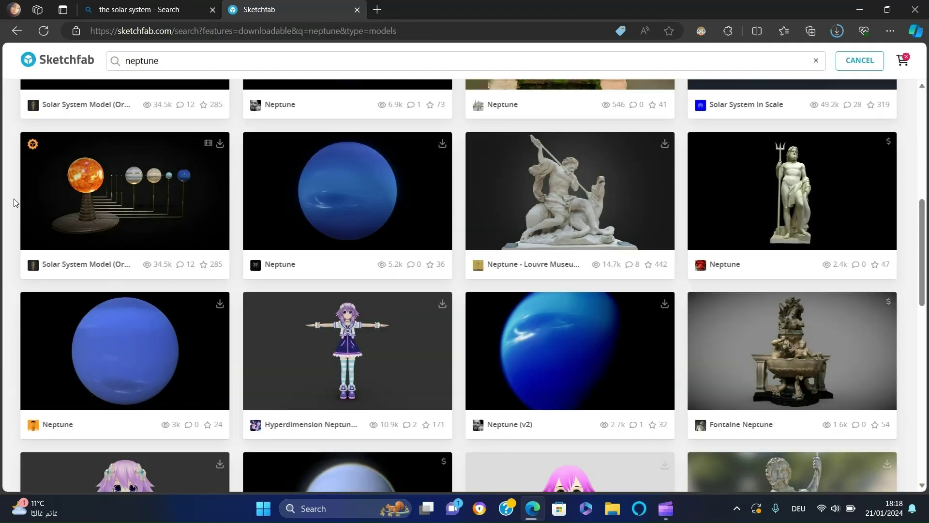
scroll(465, 286, "down", 5)
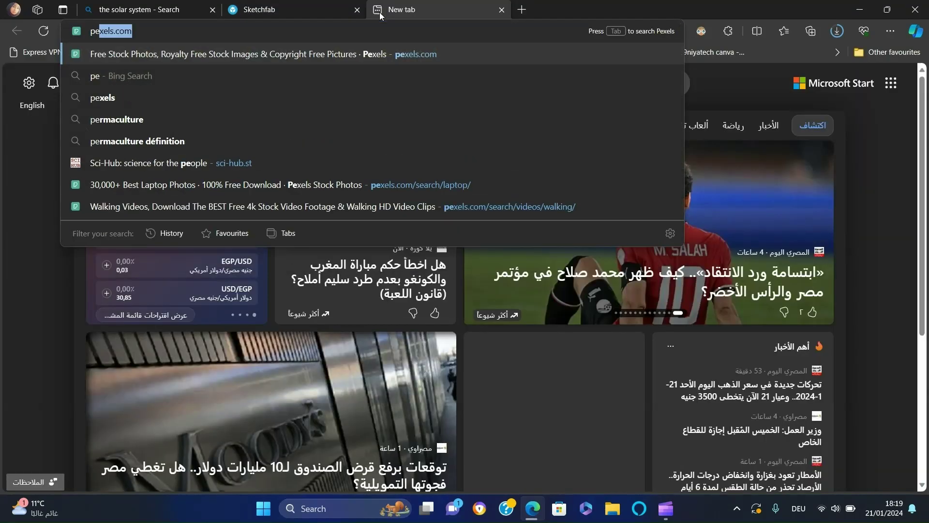
Open the Pexels website and search its photos for "Galaxy".
key("Return")
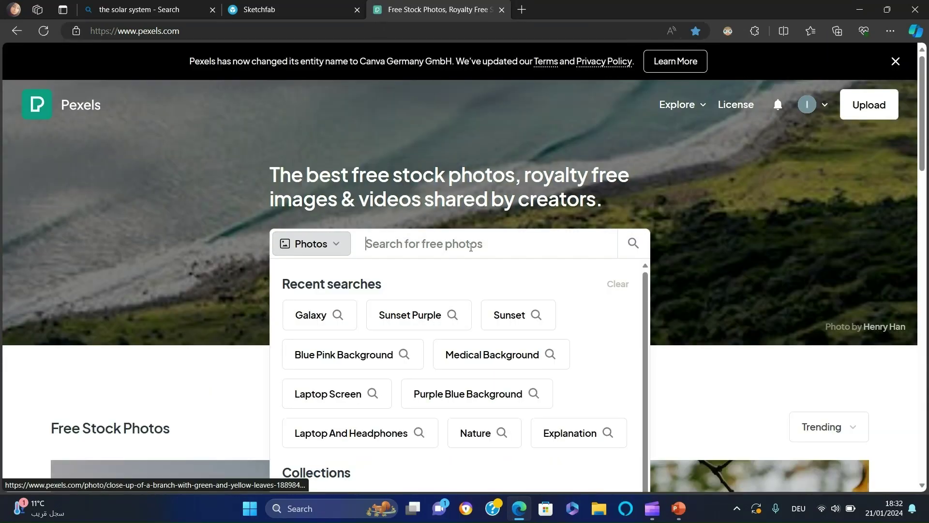
type("Galaxy")
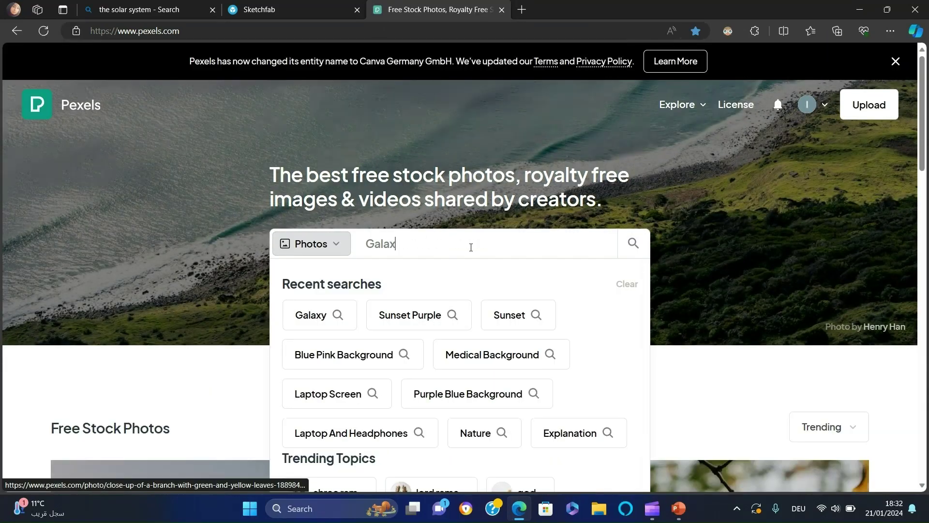
key("Return")
Filter the galaxy photos to horizontal orientation and download the violet-blue Milky Way picture.
left_click(836, 192)
left_click(194, 241)
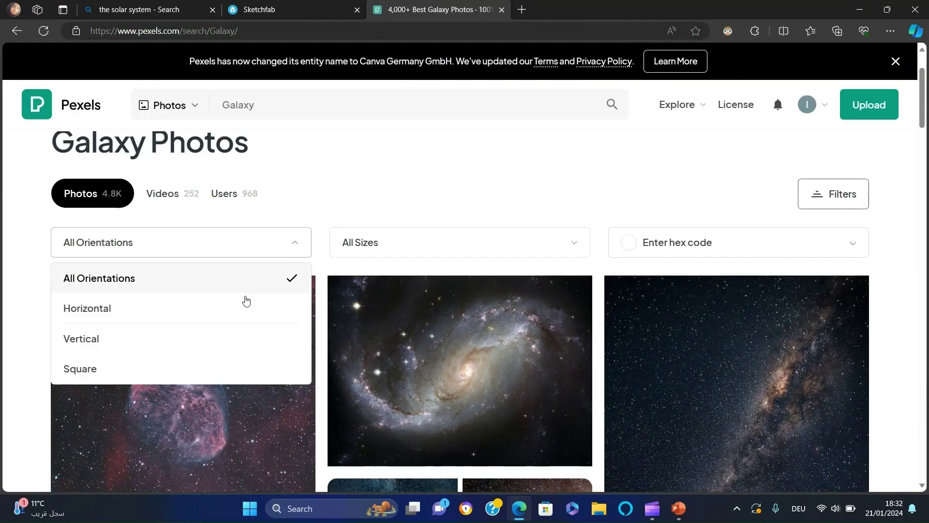
left_click(145, 306)
scroll(17, 304, "down", 5)
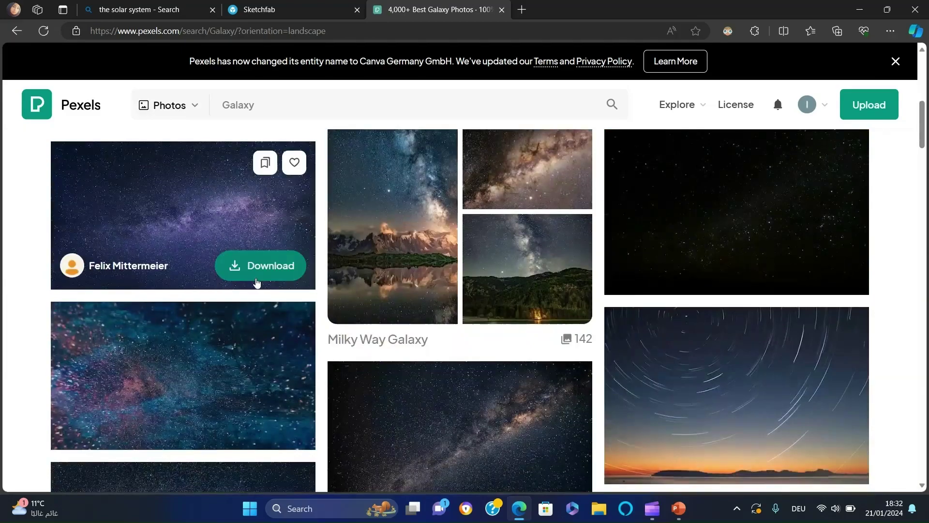
scroll(24, 321, "down", 5)
scroll(22, 319, "down", 10)
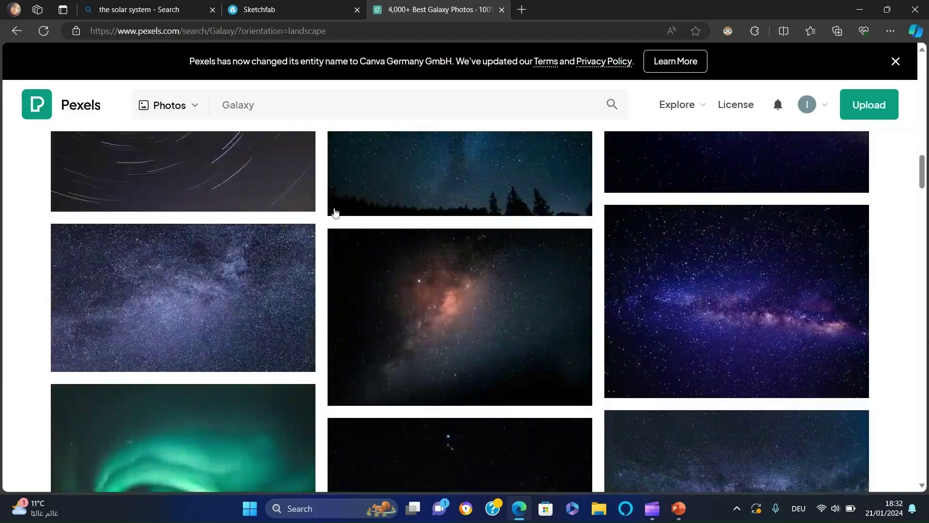
left_click(831, 369)
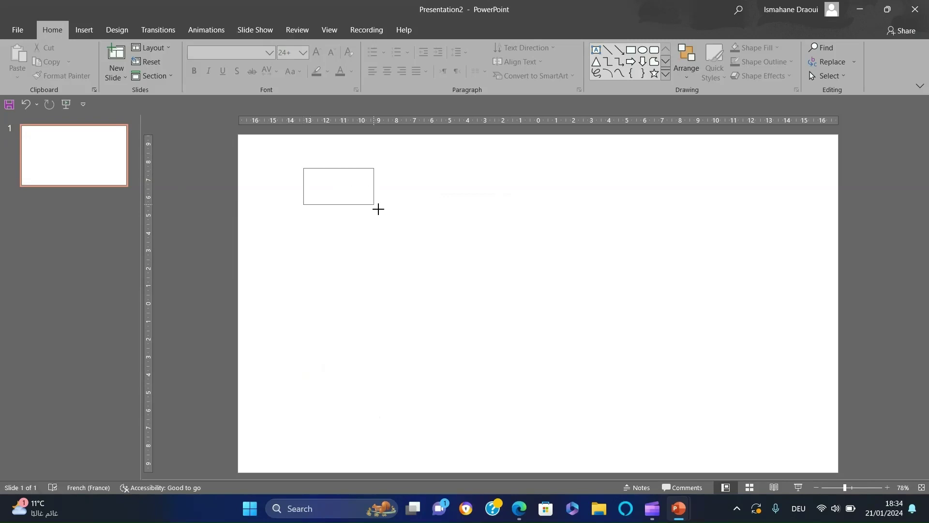
In PowerPoint, draw a text box on the blank slide listing A, C, E, H, I, J, M, N, P, R, S, T, U, V, Y one per line.
left_click_drag(378, 209, 378, 209)
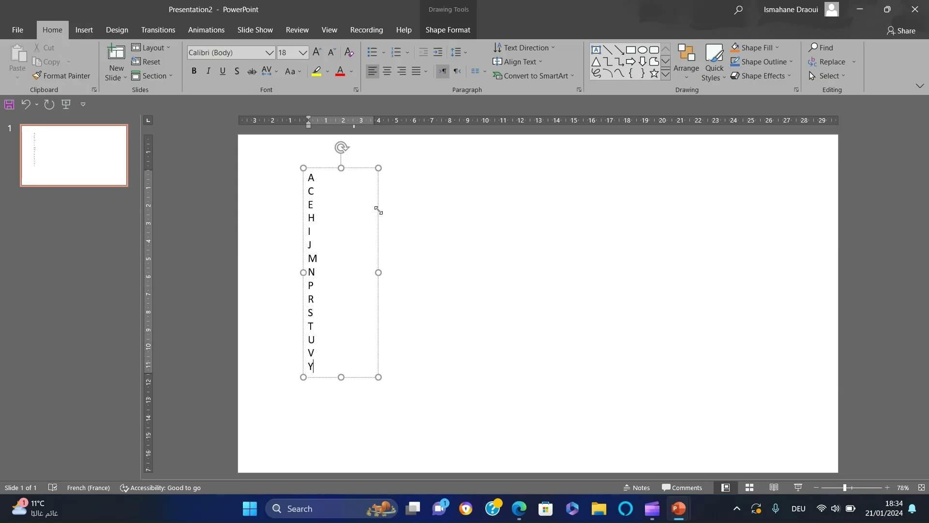
left_click(378, 210)
Format the column of letters in Britannic Bold at size 115 with centred alignment.
left_click(269, 52)
left_click(352, 330)
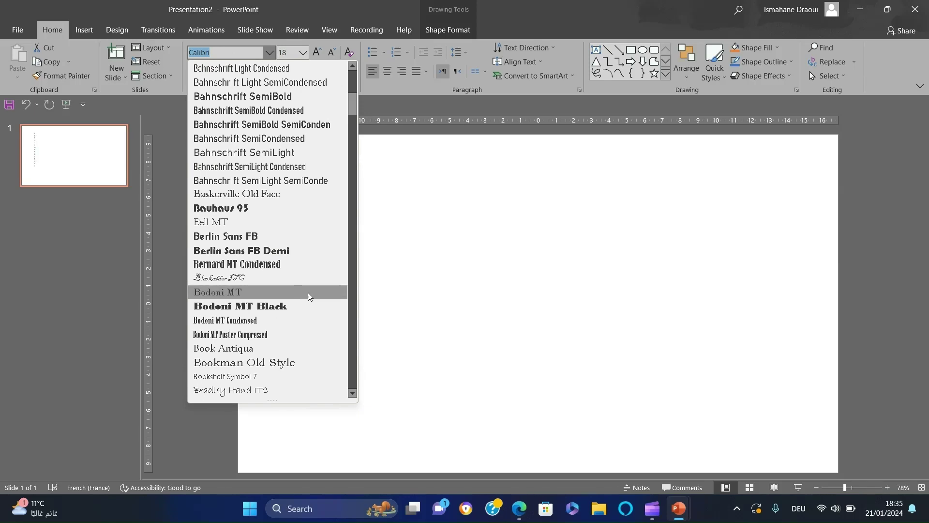
left_click(356, 281)
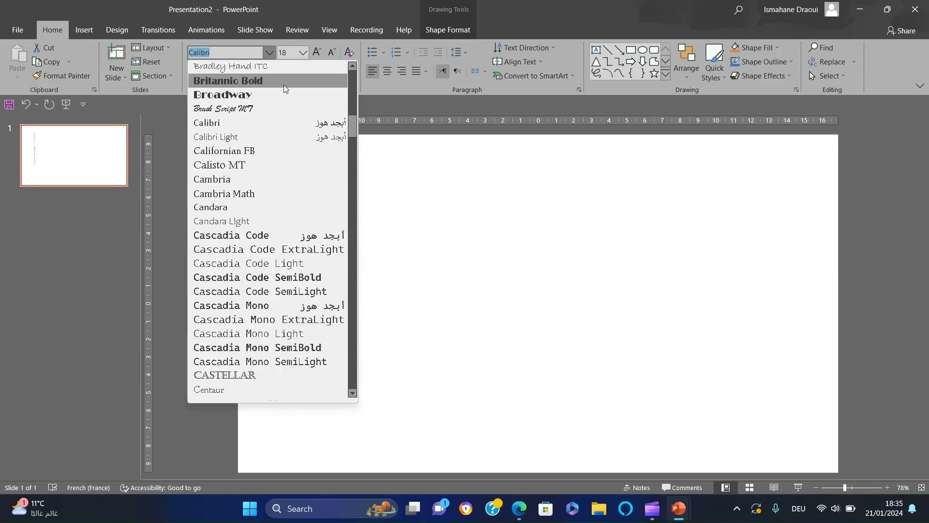
left_click(283, 82)
left_click(292, 53)
type("115")
key("Return")
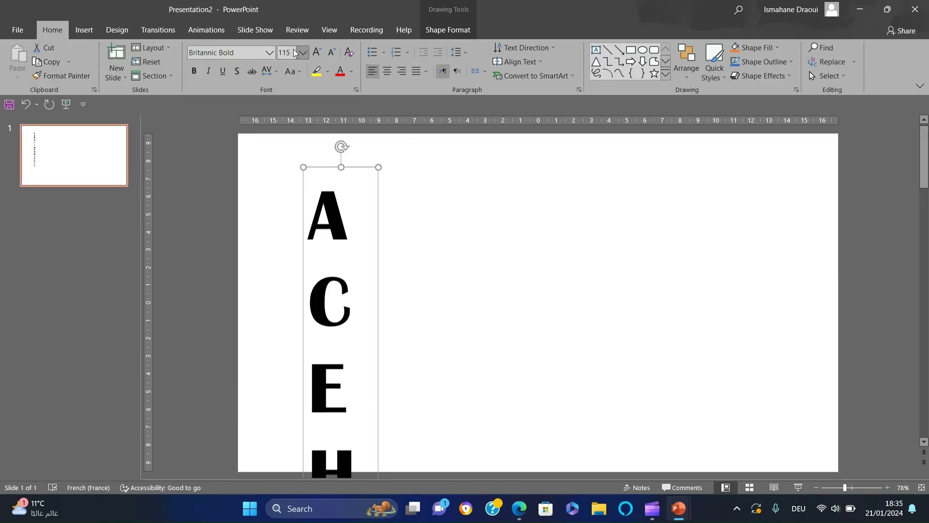
left_click(387, 73)
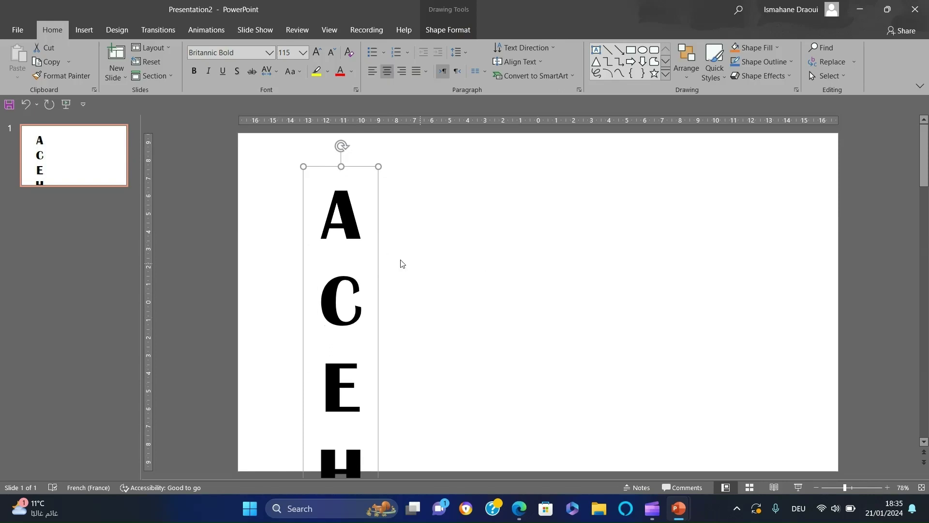
Duplicate the letter column until seven copies stand side by side across the slide.
left_click_drag(378, 243, 326, 221)
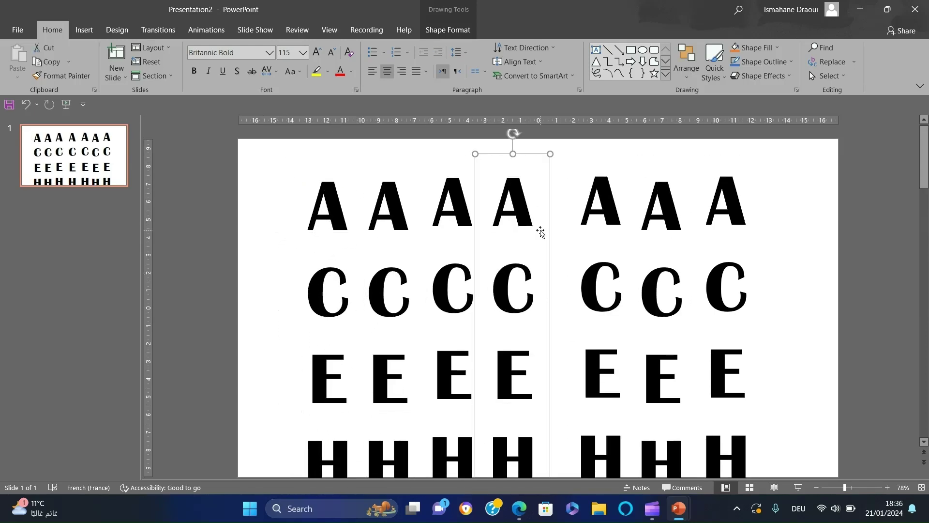
Distribute all seven letter columns horizontally and align their tops.
key("ctrl+a")
left_click(686, 63)
mouse_move(700, 238)
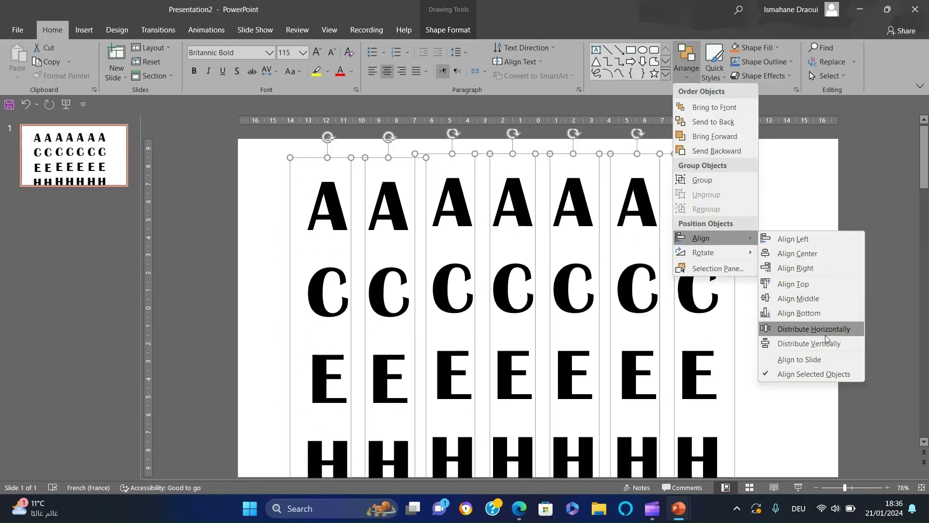
left_click(826, 335)
left_click(686, 63)
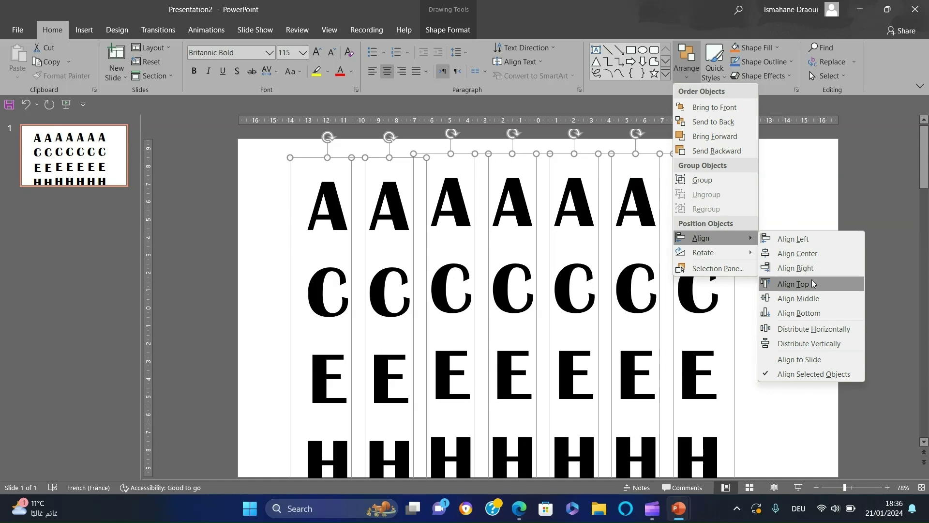
left_click(813, 283)
Group the seven letter columns, centre the group horizontally on the slide and ungroup it again.
key("ctrl+g")
left_click(689, 75)
mouse_move(700, 238)
left_click(798, 255)
right_click(759, 237)
left_click(866, 319)
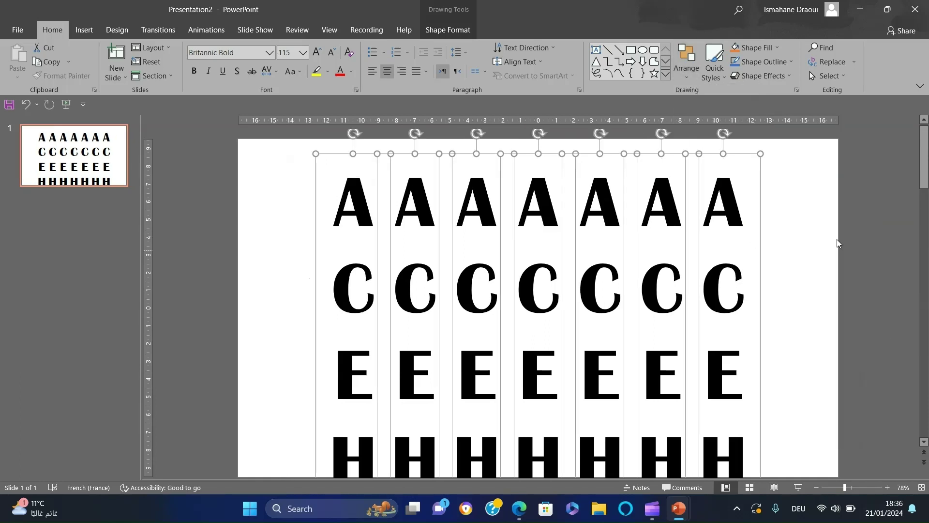
Nudge the seven letter columns down together on the slide and deselect them.
key("Down")
key("Down")
key("Down")
key("Down")
left_click(577, 128)
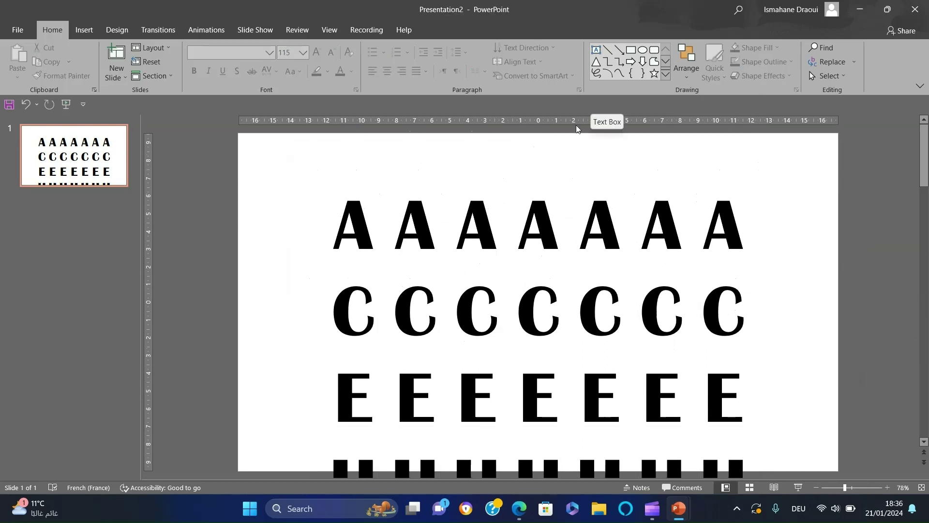
Draw a full-width rectangle about 3.2 cm high above the A row, copy it below the row and stretch the copy to the slide's bottom edge.
left_click(631, 50)
left_click_drag(839, 133, 239, 190)
left_click_drag(661, 174, 662, 299)
left_click_drag(538, 313, 538, 467)
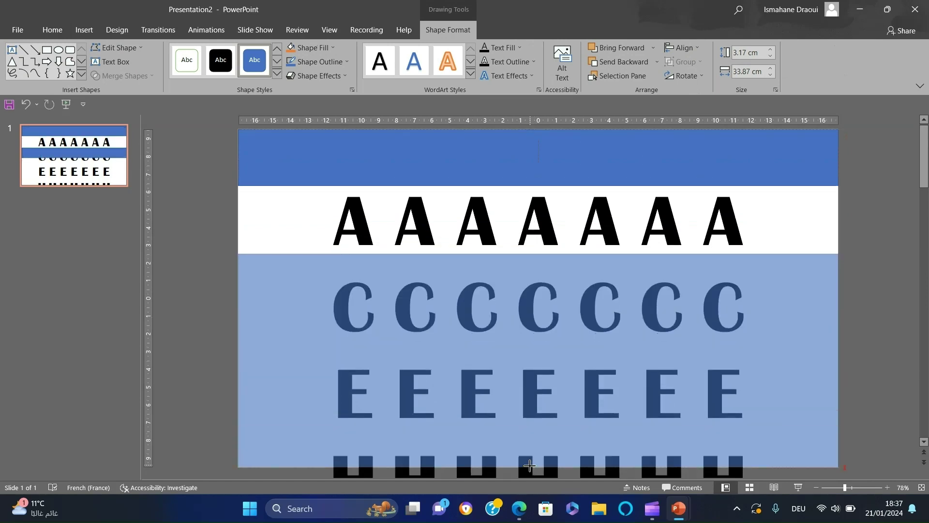
Give both cover rectangles the slide background fill and remove their outlines.
left_click(789, 184, "shift")
right_click(791, 183)
left_click(803, 358)
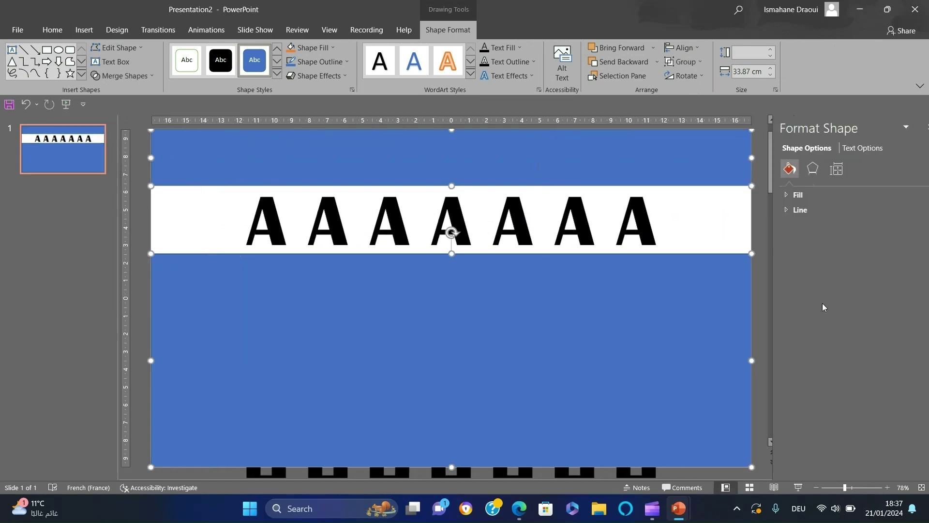
left_click(782, 195)
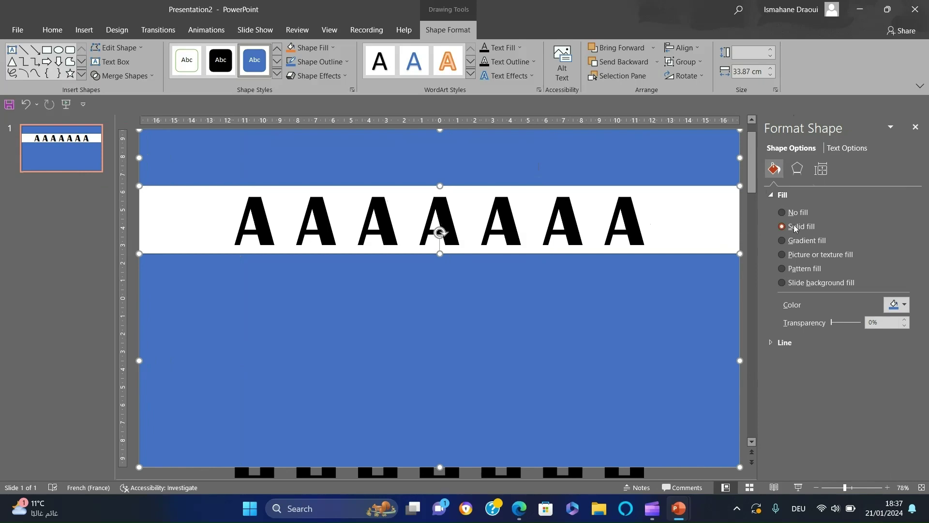
left_click(812, 287)
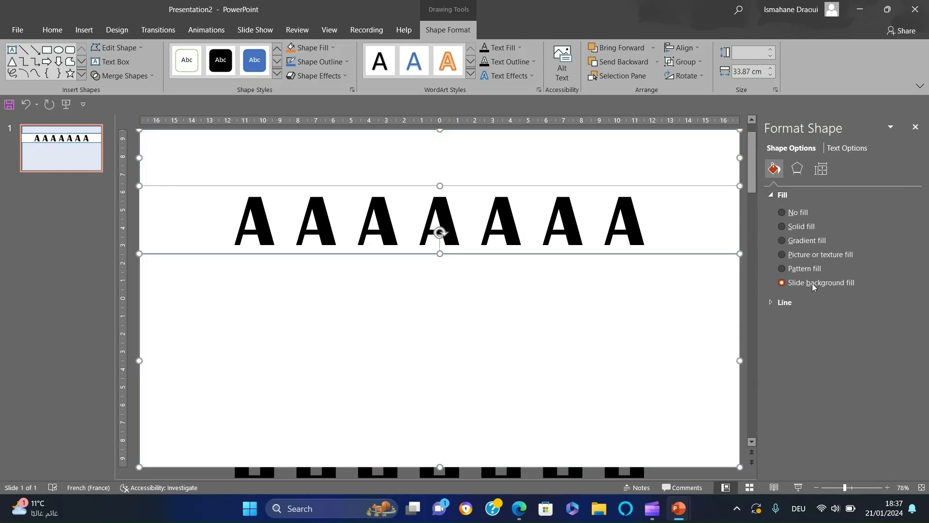
left_click(788, 303)
Set the slide background to a picture fill using the galaxy image.
right_click(798, 214)
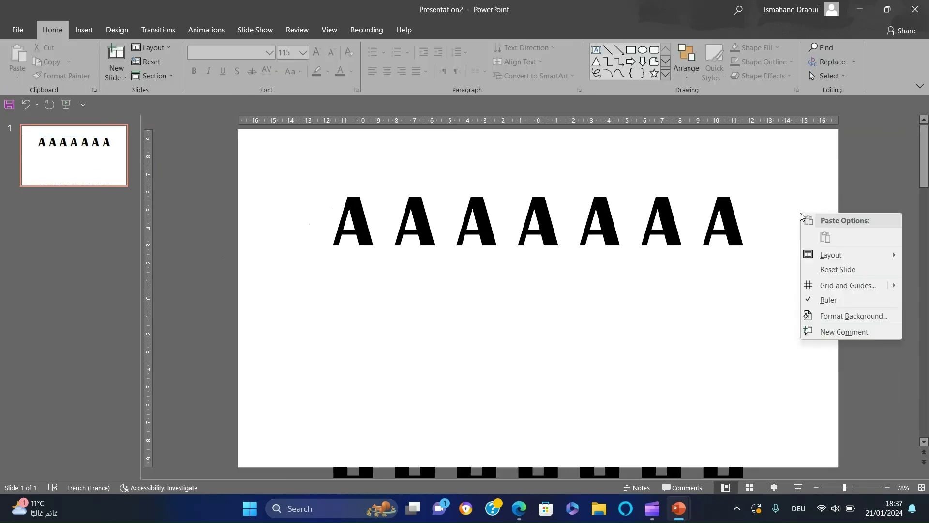
left_click(823, 315)
left_click(833, 222)
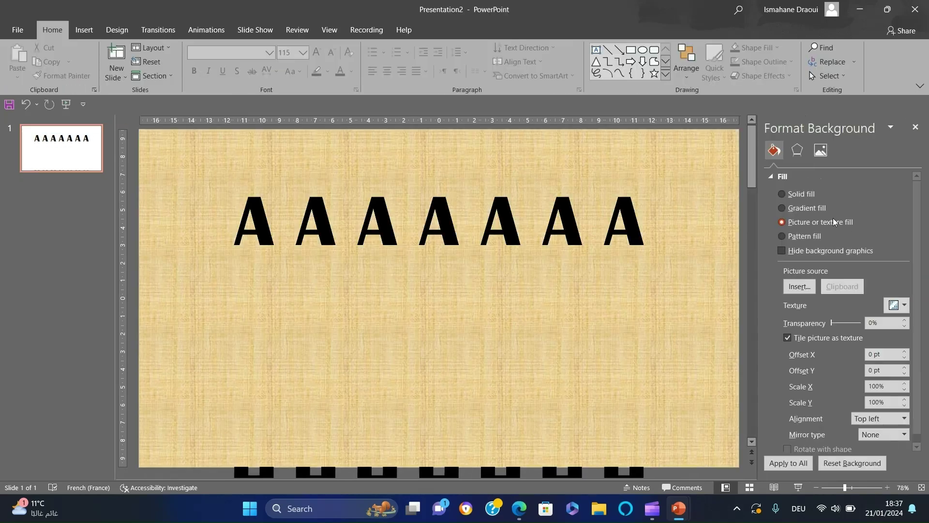
left_click(799, 287)
left_click(462, 227)
double_click(363, 218)
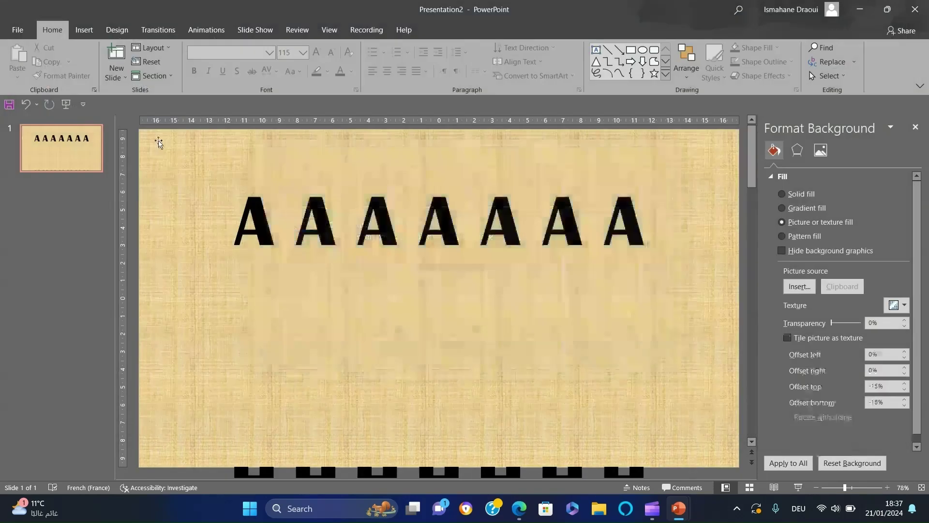
left_click(915, 128)
Change the text colour of all seven letter columns to white.
left_click(476, 218)
left_click(353, 218)
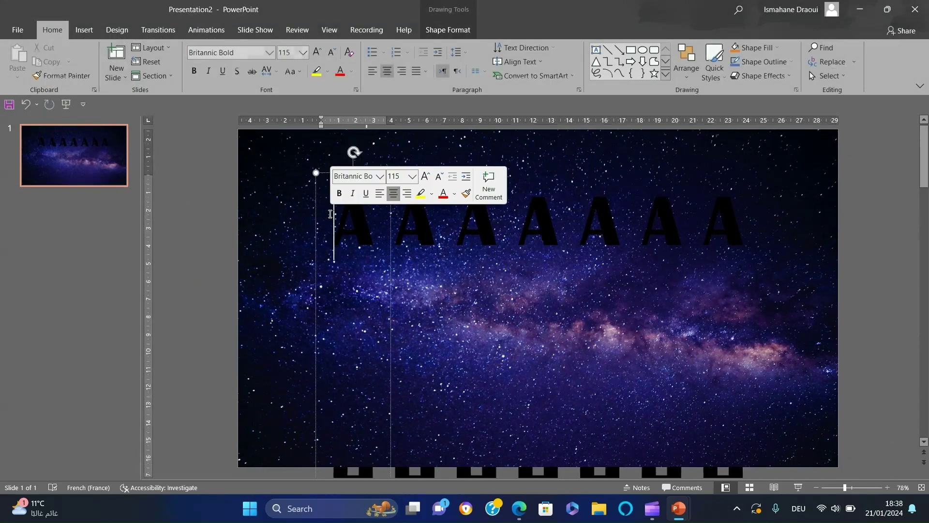
left_click(418, 216, "shift")
left_click(621, 224, "shift")
left_click(678, 228, "shift")
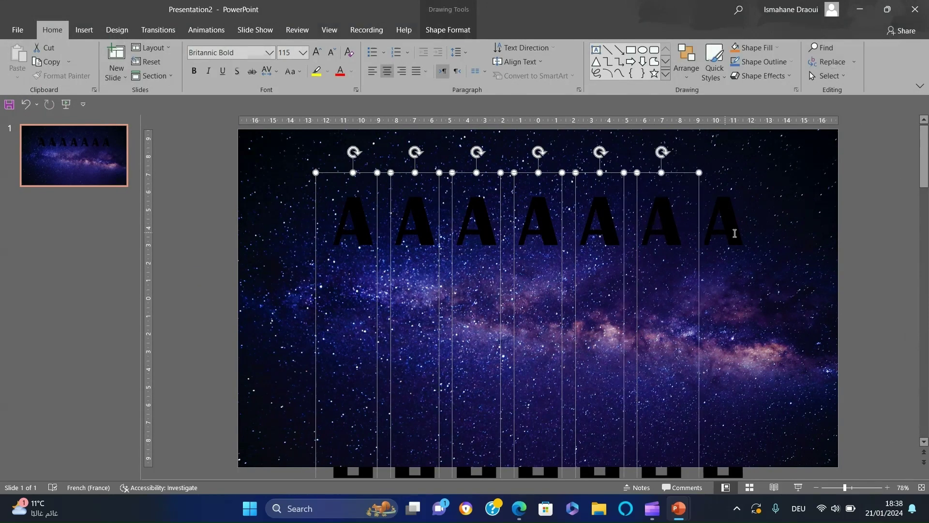
left_click(354, 71)
left_click(341, 98)
left_click(197, 208)
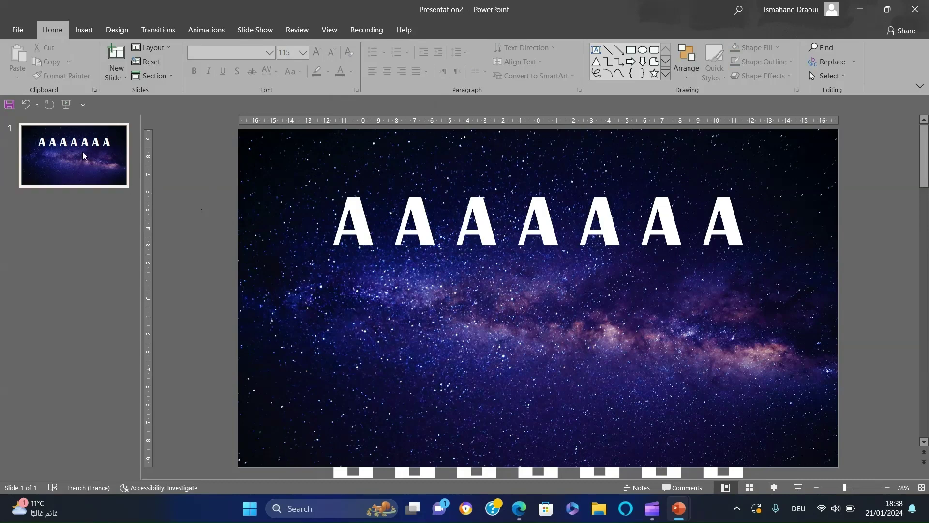
Duplicate the slide and delete the two cover rectangles from the first slide.
key("ctrl+d")
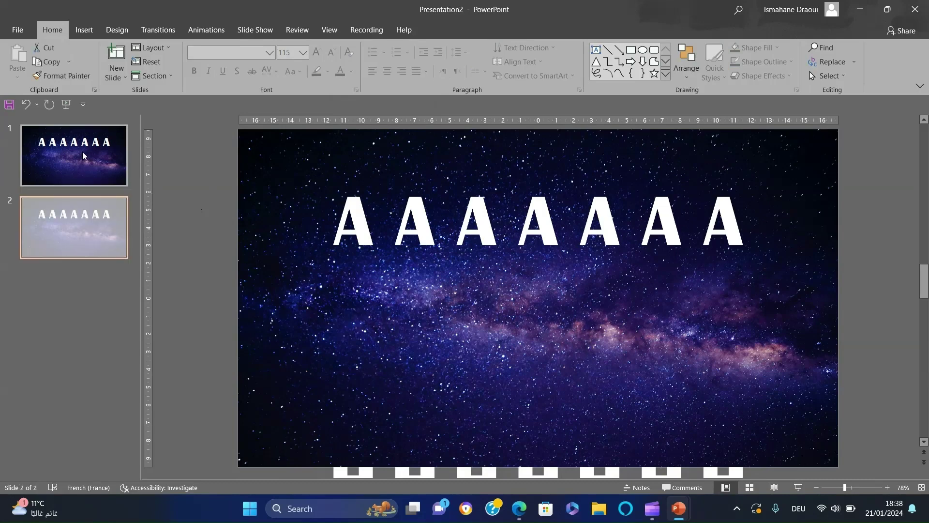
left_click(83, 155)
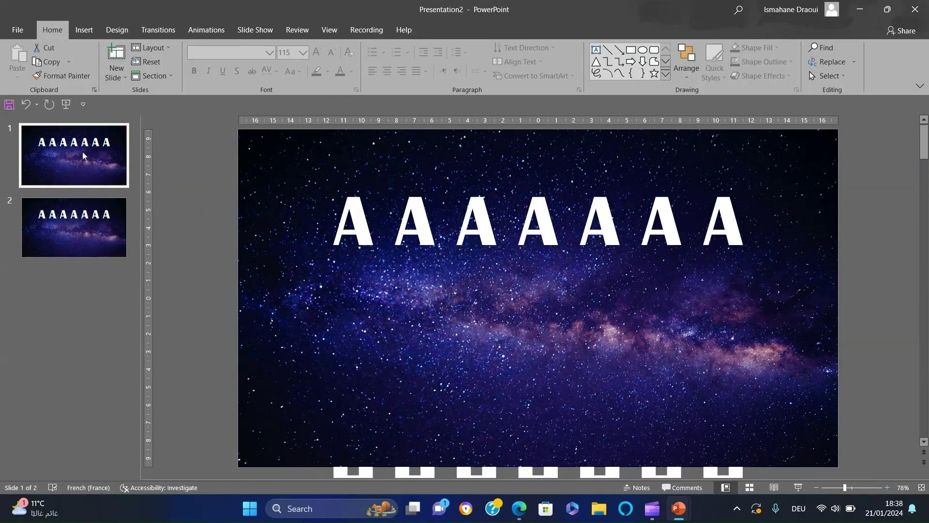
key("ctrl+z")
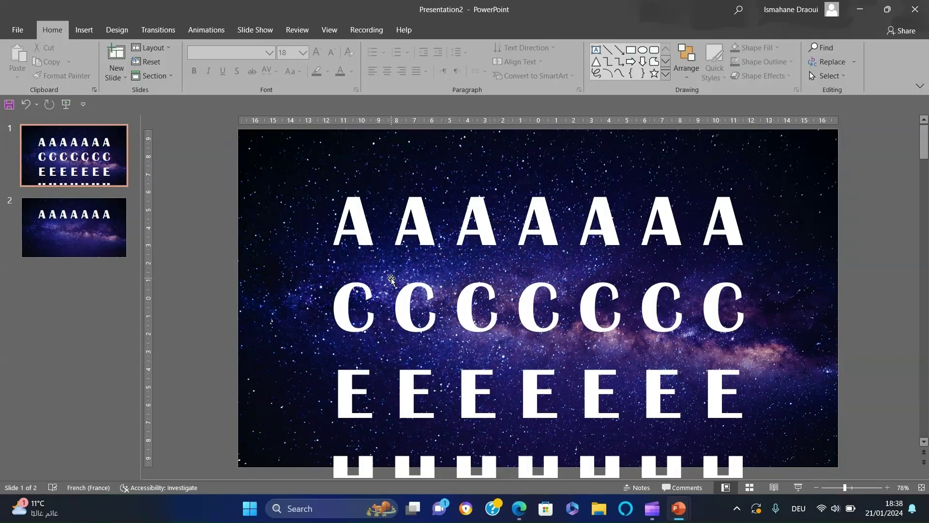
key("ctrl+z")
key("ctrl+z")
key("ctrl+z")
key("ctrl+z")
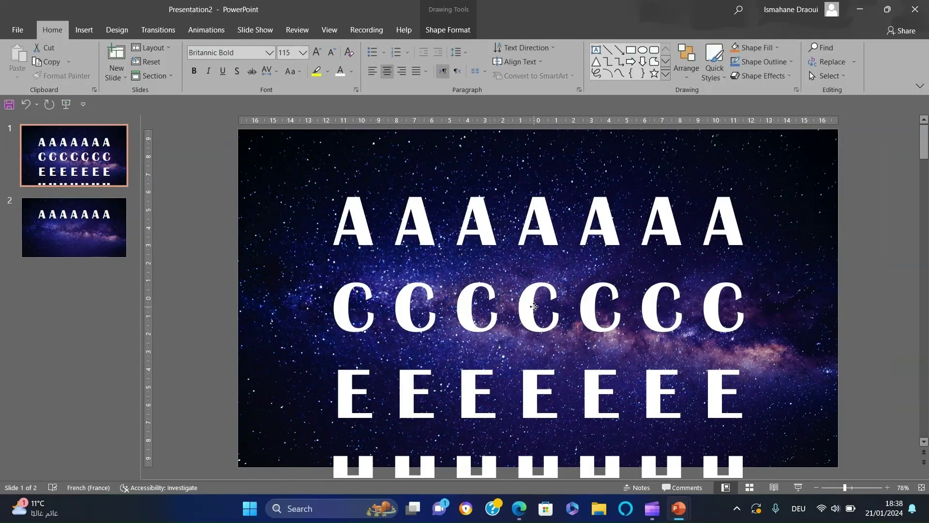
Keep only the first letter column on slide 1 and replace its text with THE SOLAR SYSTEM.
left_click(337, 309)
key("ctrl+z")
key("ctrl+z")
key("ctrl+z")
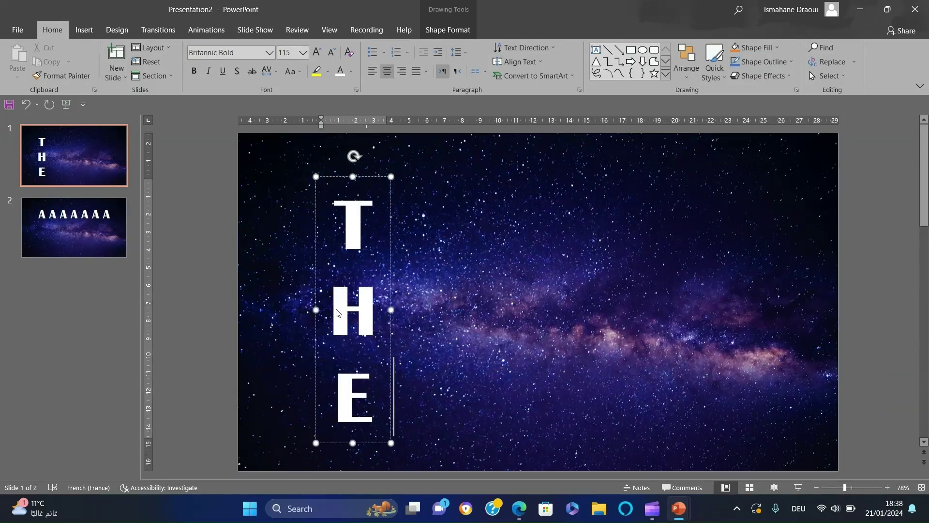
Widen the title text box to the full slide width and place it around the middle of the slide.
scroll(337, 312, "down", 3)
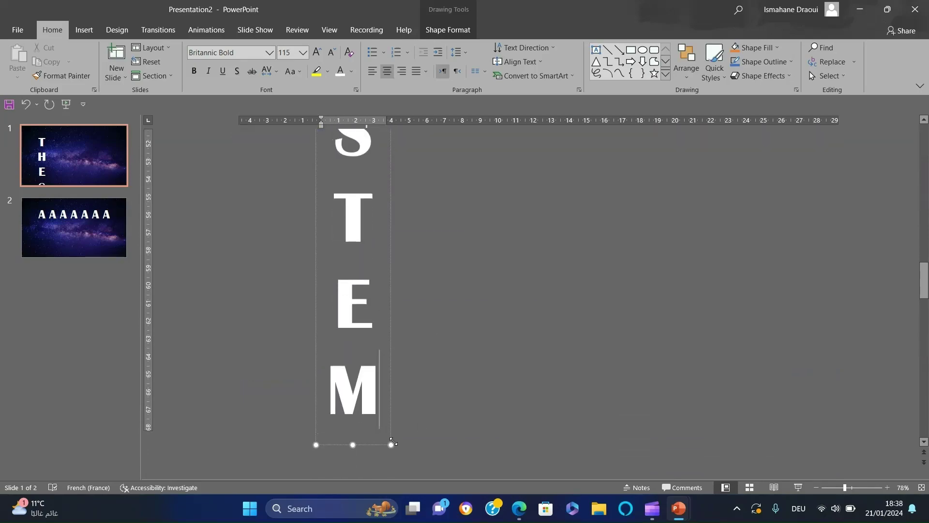
left_click_drag(390, 450, 759, 306)
left_click_drag(758, 269, 832, 269)
left_click_drag(316, 268, 238, 267)
left_click_drag(238, 233, 239, 280)
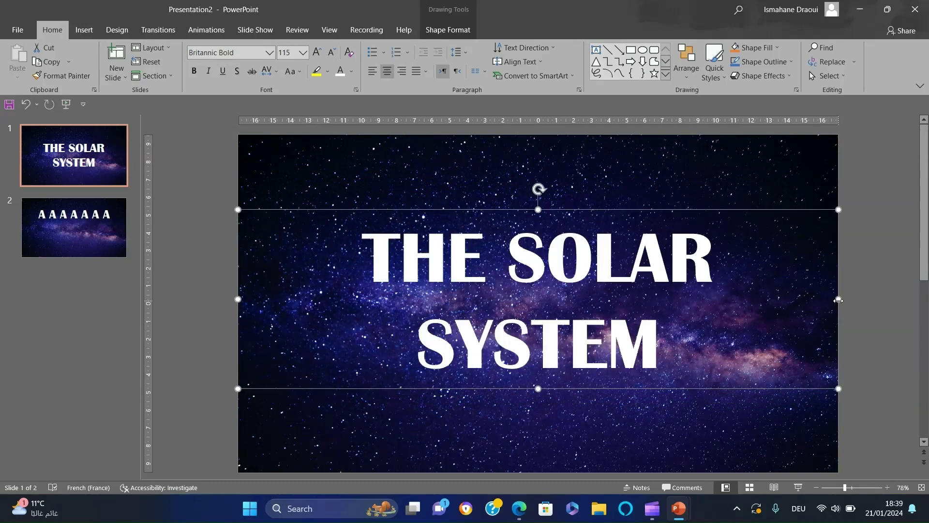
Set the title's font size to 100 so it fits on one line, and deselect it.
left_click(332, 53)
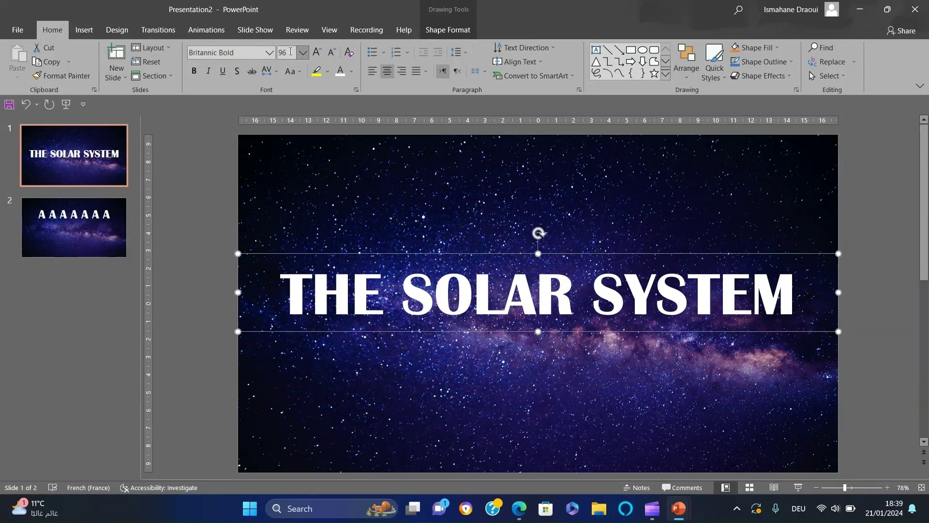
left_click(289, 53)
type("100")
key("Return")
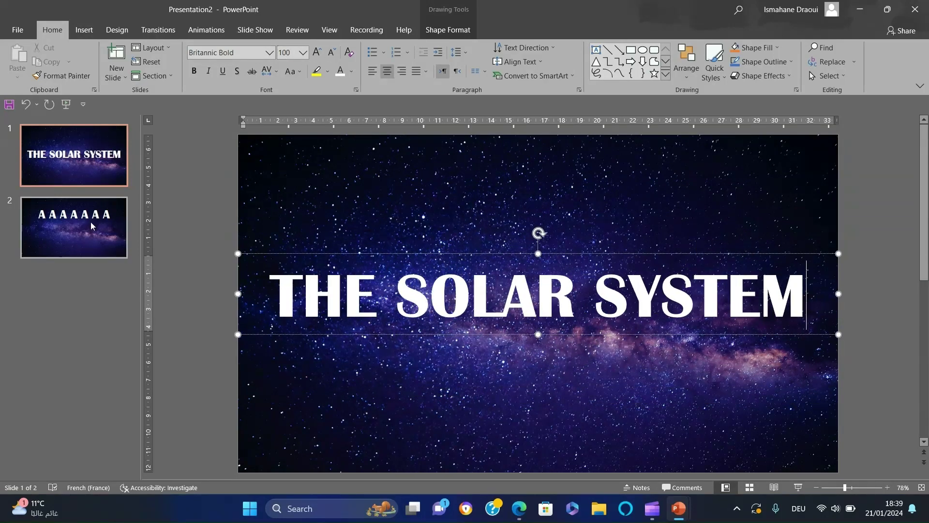
left_click(177, 238)
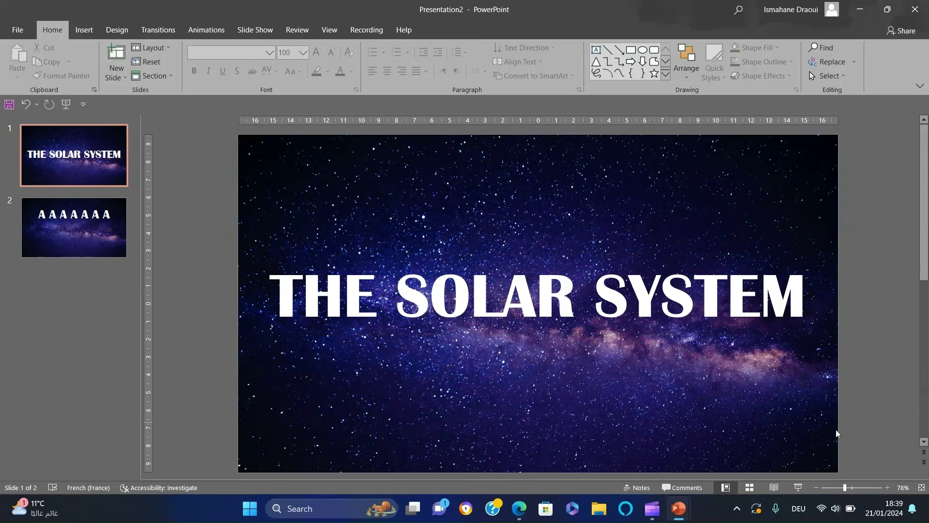
left_click(821, 289)
left_click(874, 280)
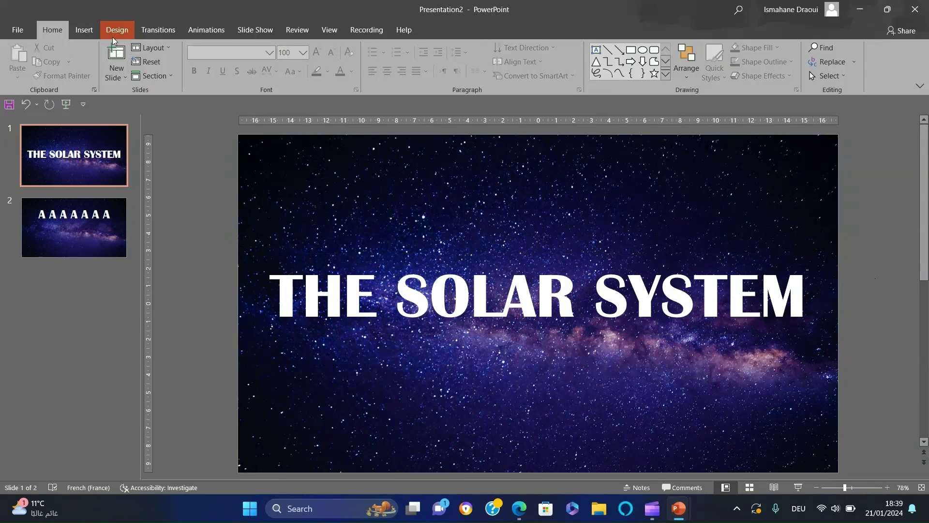
Insert the sun 3D model on the title slide and park it outside the slide's left edge.
left_click(87, 32)
left_click(217, 78)
double_click(367, 213)
left_click_drag(551, 274, 344, 403)
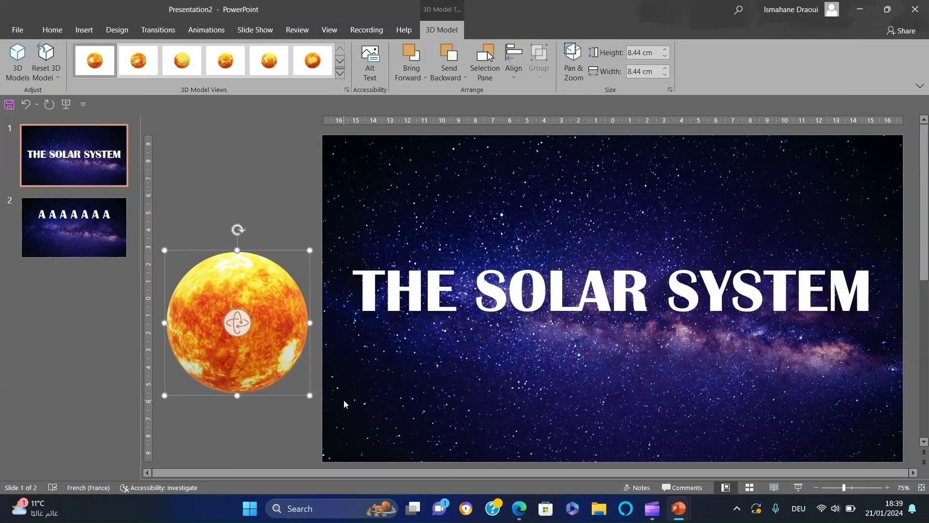
left_click_drag(302, 381, 263, 357)
left_click(670, 410)
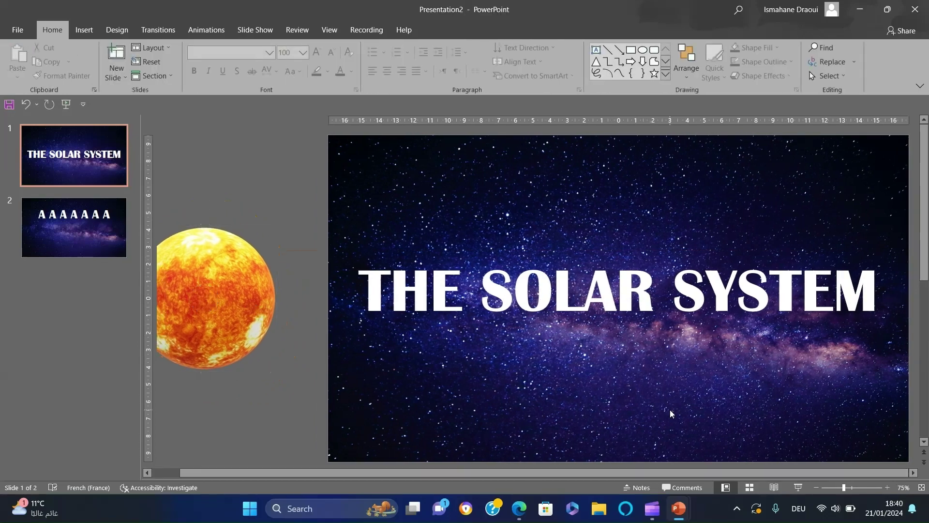
Duplicate the title exactly over the original and give the copy a solid text outline with no text fill.
left_click(653, 317)
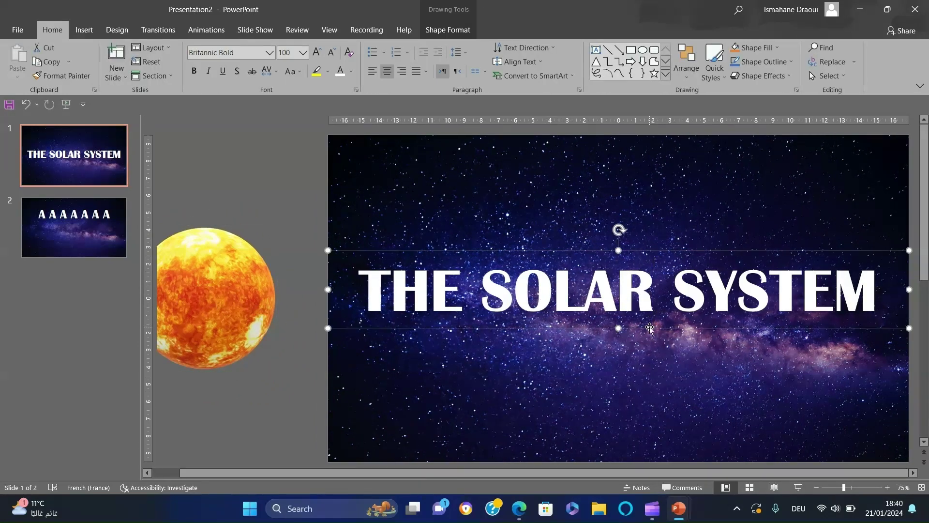
left_click_drag(658, 336, 651, 329)
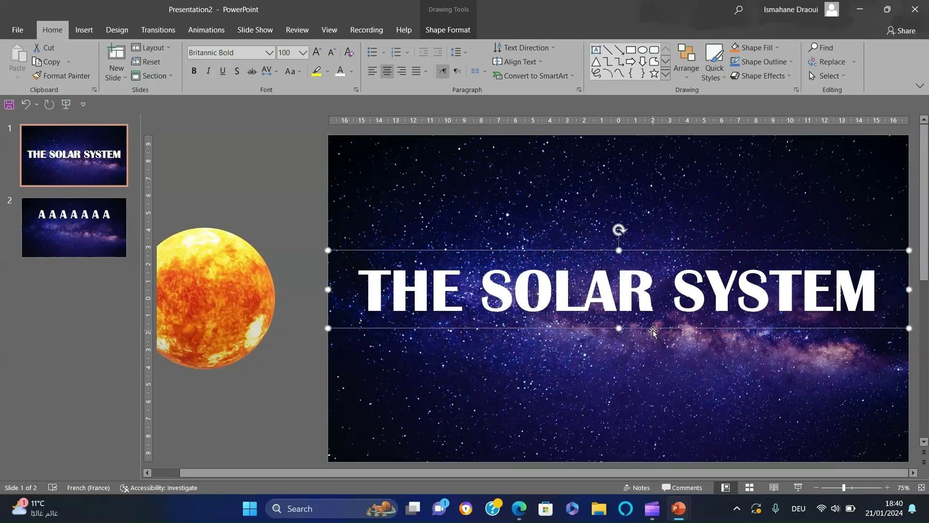
right_click(651, 329)
left_click(697, 307)
left_click(846, 147)
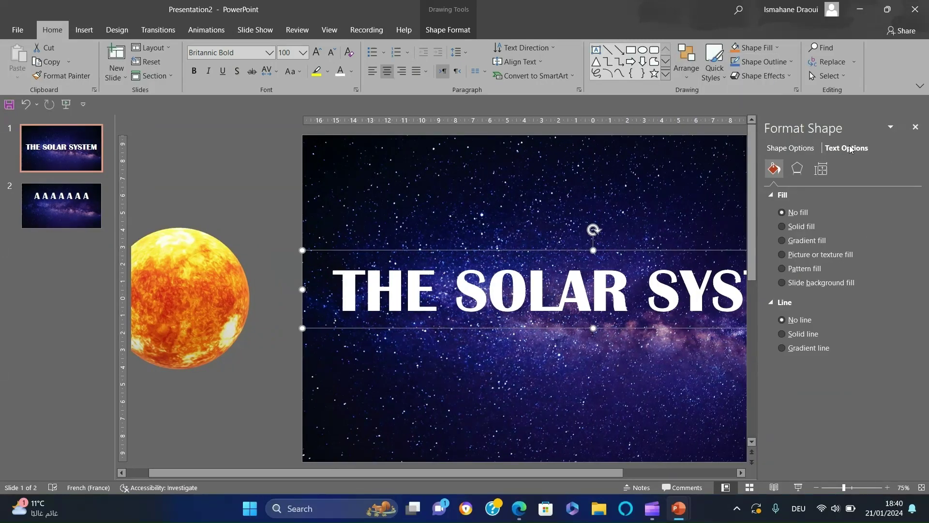
left_click(813, 360)
left_click(782, 212)
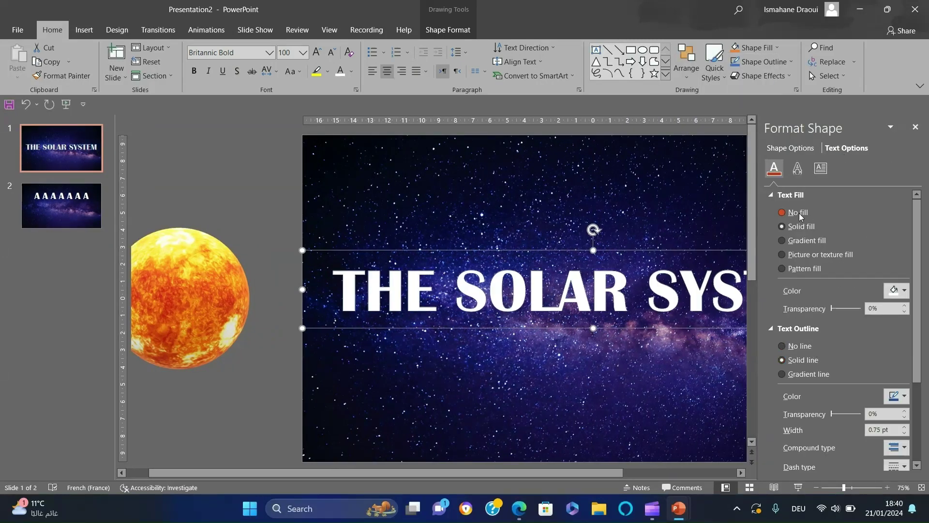
Make the copied title's text outline white and increase its width.
left_click(903, 358)
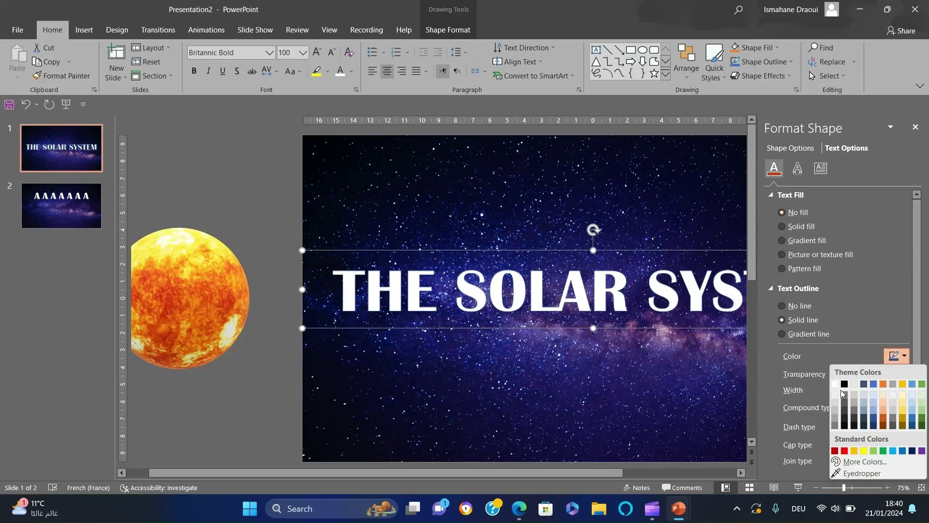
left_click(835, 385)
left_click(904, 386)
left_click(904, 393)
left_click(904, 393)
Line the sun up vertically with the title and duplicate the title slide.
left_click(201, 317)
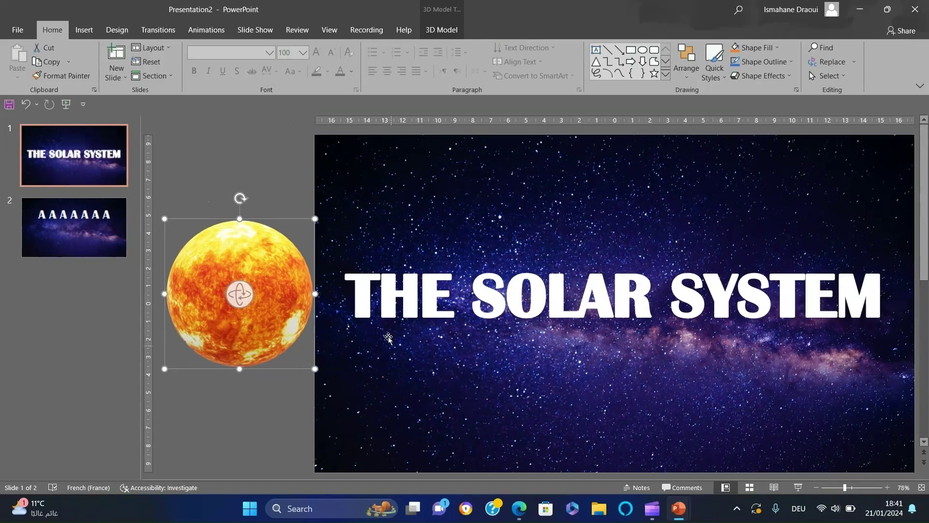
left_click(283, 394)
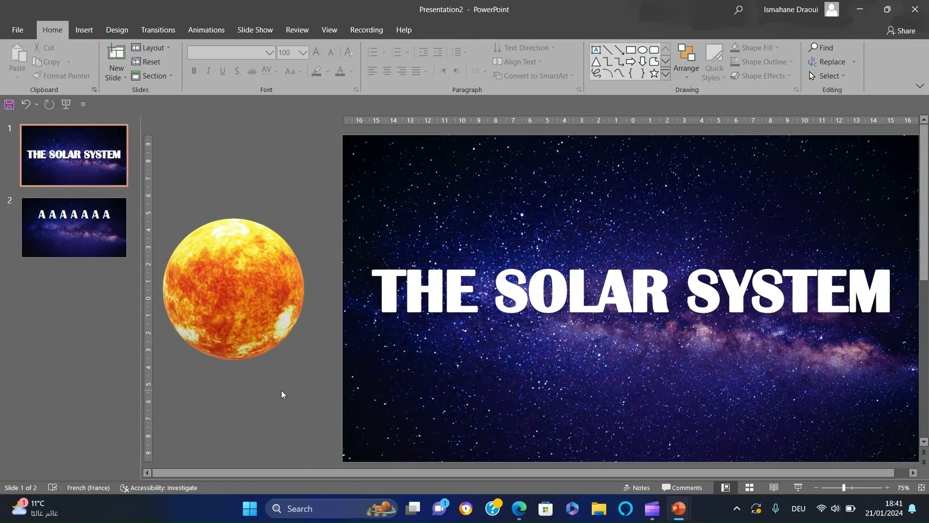
left_click(906, 474)
left_click(91, 151)
key("ctrl+d")
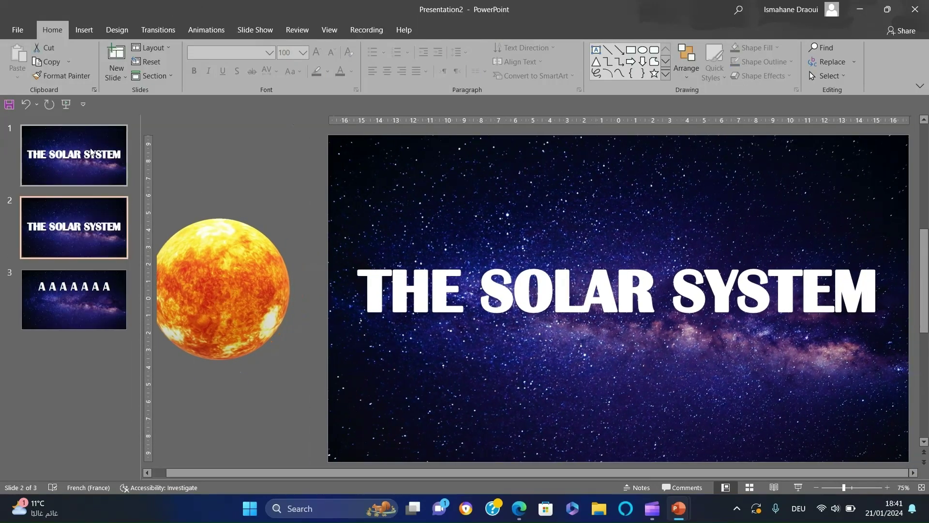
Move the sun on the second slide across the title and past the slide's right edge.
left_click_drag(223, 289, 909, 290)
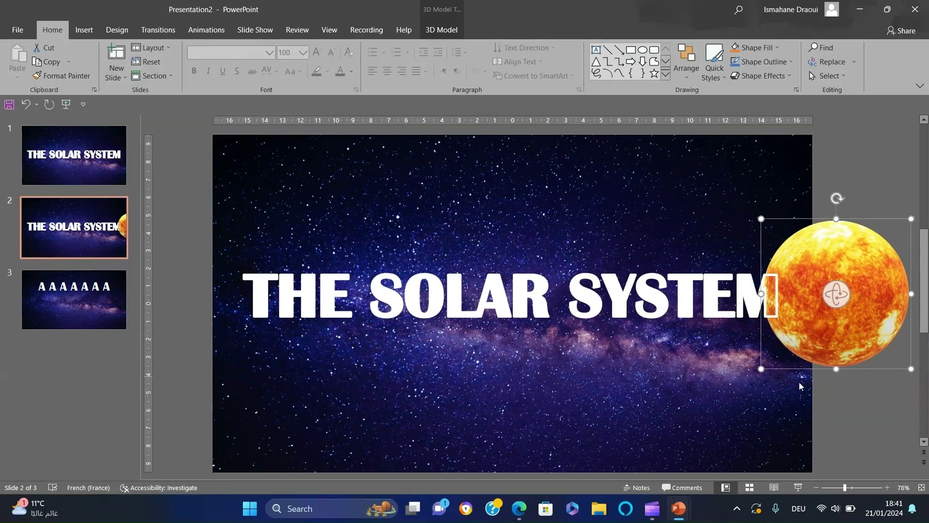
mouse_move(818, 314)
left_mouse_down()
mouse_move(885, 314)
mouse_move(821, 312)
left_mouse_up()
left_click_drag(831, 277, 859, 161)
left_click(859, 161)
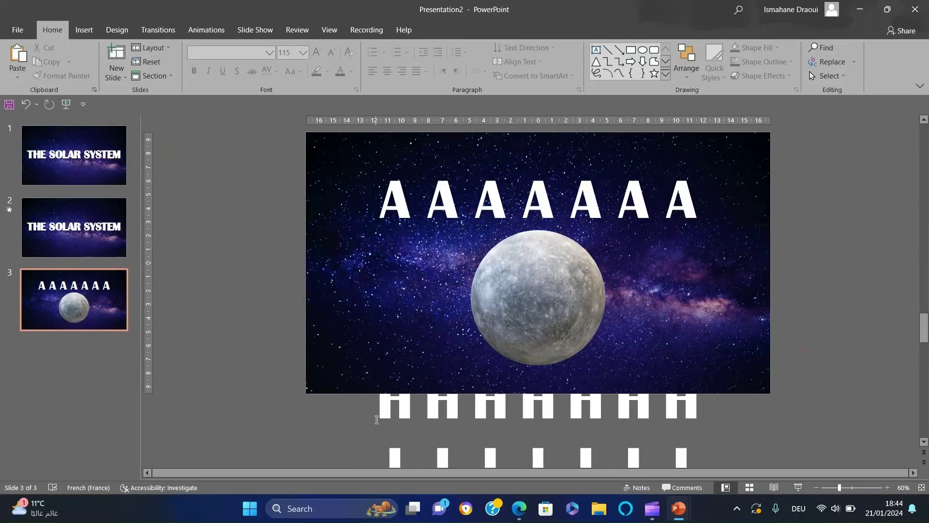
Move the first two letter columns on slide 3 up until M and E stand in the visible row.
left_click(369, 426)
key("Up")
key("Up")
key("Up")
key("Up")
key("Up")
key("Up")
key("Up")
left_click(442, 198)
key("Up")
key("Up")
key("Up")
key("Up")
Move the third and fourth letter columns up until R and C stand in the visible row.
left_click(468, 205)
key("Up")
key("Up")
key("Up")
key("Up")
left_click(537, 198)
key("Up")
key("Up")
key("Up")
key("Up")
Move the last three letter columns up until U, R and Y complete the word MERCURY.
left_click(558, 187)
key("Up")
key("Up")
key("Up")
key("Up")
left_click(634, 196)
key("Up")
key("Up")
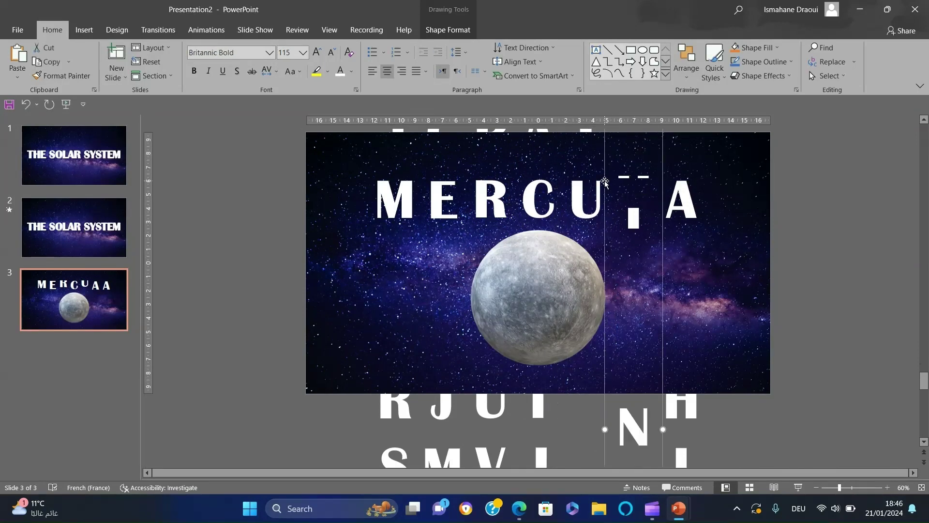
left_click(703, 189)
key("Up")
key("Up")
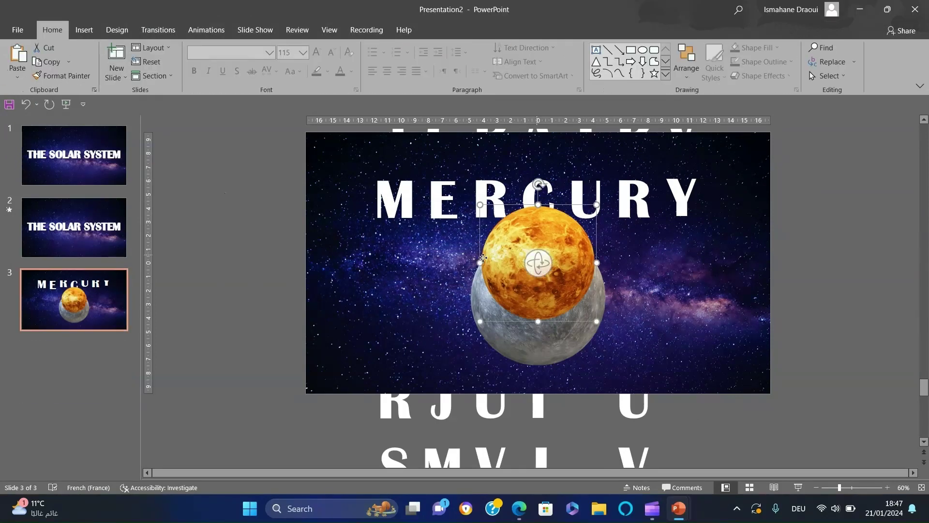
Move the Venus model on slide 3 off Mercury to a spot outside the slide's lower-left corner.
left_click_drag(483, 258, 174, 321)
left_click_drag(301, 358, 209, 427)
left_click_drag(235, 403, 235, 422)
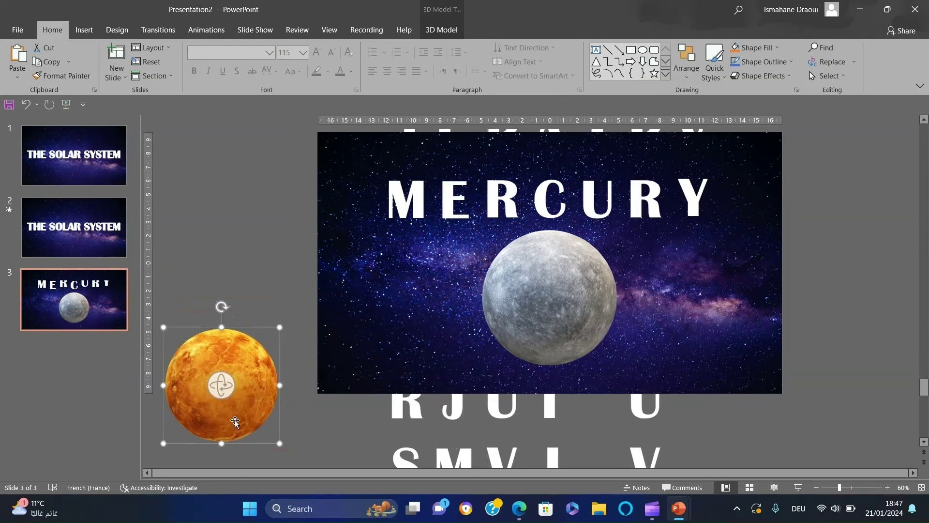
Duplicate the Mercury slide and move Mercury on the copy outside the slide's lower-right corner.
left_click(66, 305)
key("ctrl+d")
left_click(566, 297)
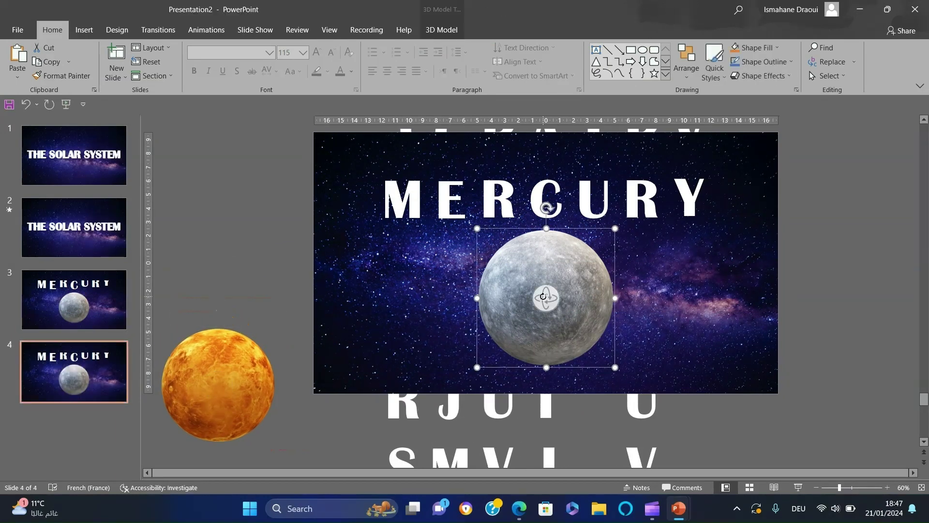
left_click_drag(537, 295, 675, 394)
left_click_drag(515, 257, 853, 334)
Bring the Venus model onto slide 4 below the title and align it to the slide's horizontal centre.
left_click(111, 315)
left_click(73, 371)
left_click(218, 385)
left_click_drag(218, 384, 514, 176)
left_click(696, 64)
mouse_move(702, 237)
left_click(818, 253)
Slide the letter columns on slide 4 vertically until the visible row spells VENUS.
left_click(357, 195)
left_click_drag(394, 258, 402, 299)
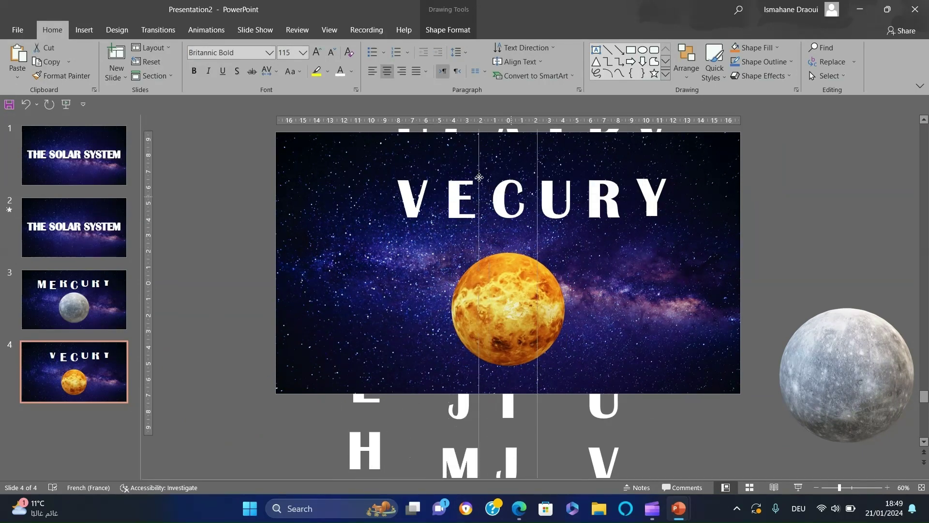
left_click_drag(575, 233, 626, 145)
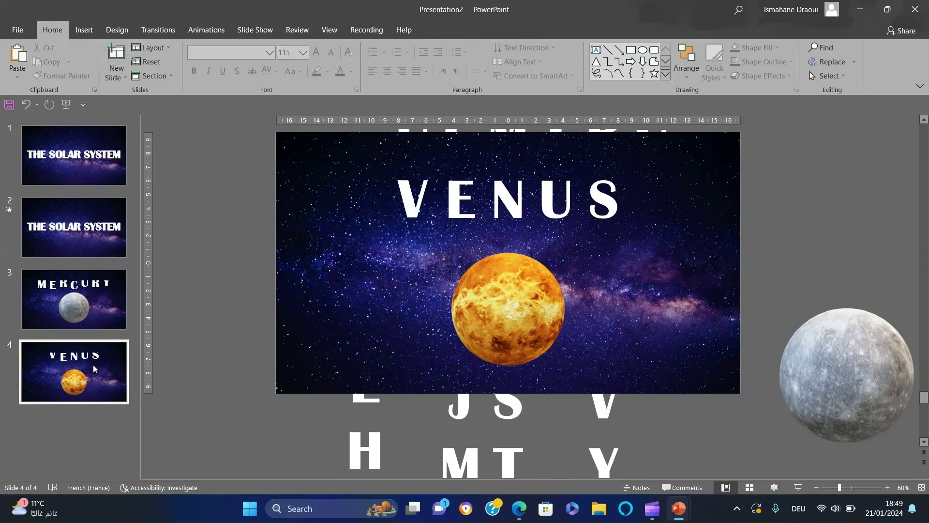
Insert an Earth 3D model on slide 4 and place it outside the slide's lower-left corner.
left_click(85, 30)
left_click(217, 63)
left_click(359, 270)
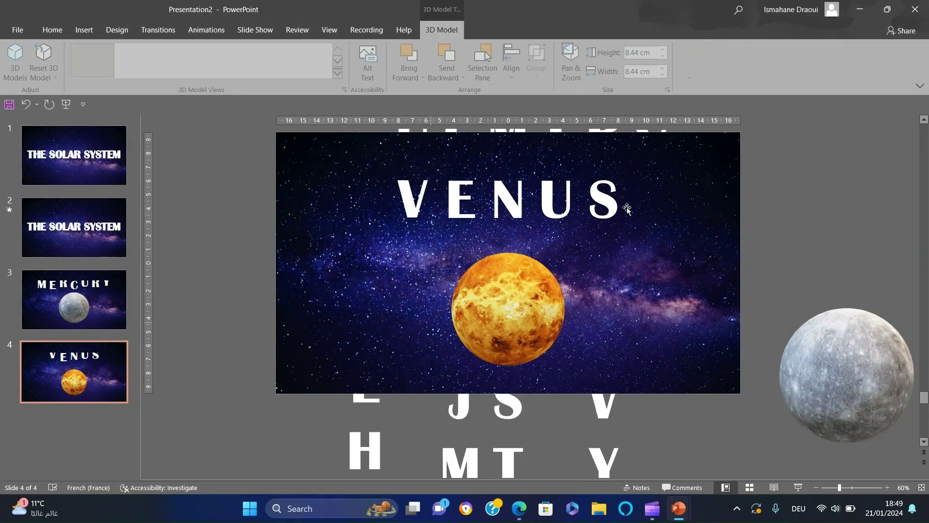
left_click_drag(513, 242, 208, 306)
left_click_drag(248, 348, 217, 385)
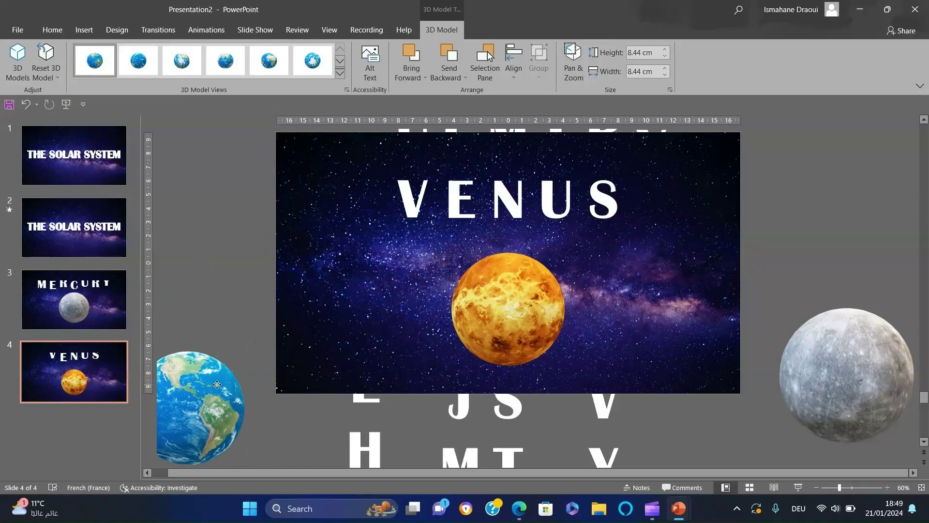
On a duplicate of the Venus slide, move Venus outside the lower-right corner and centre Earth below the title.
left_click(243, 317)
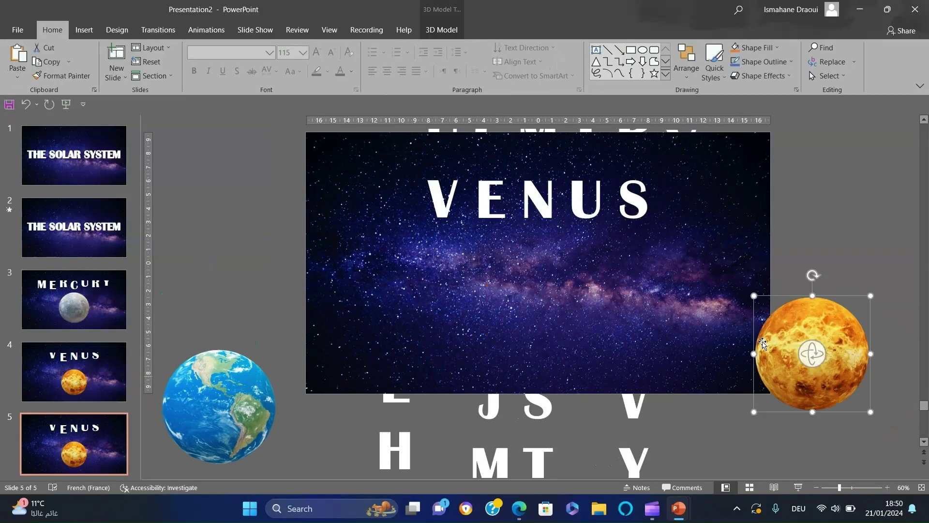
left_click_drag(808, 353, 859, 394)
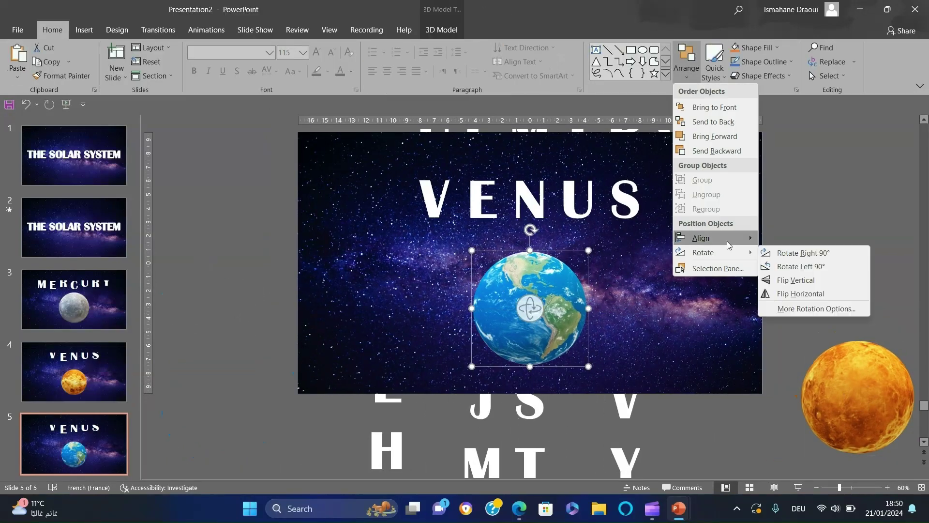
left_click(379, 319)
Add a Mars 3D model outside slide 5's lower-left corner and duplicate the slide.
left_click(83, 30)
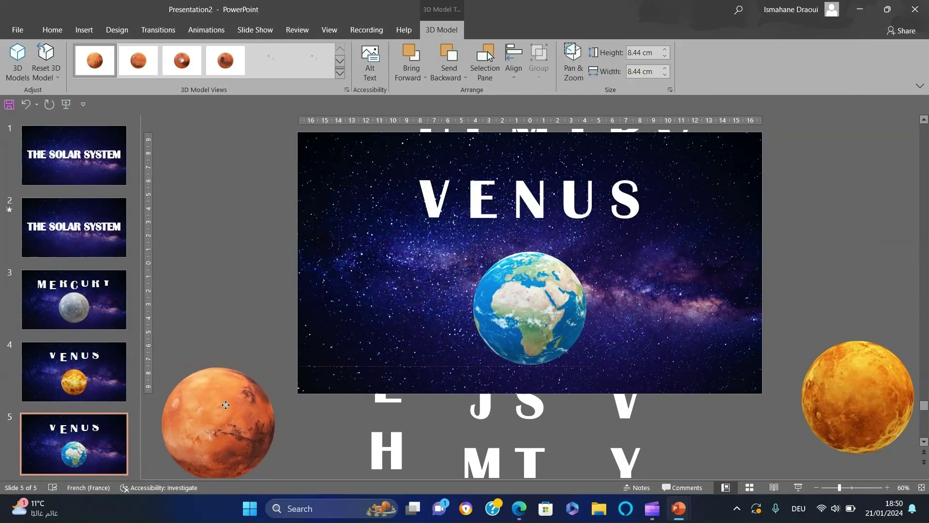
left_click(73, 420)
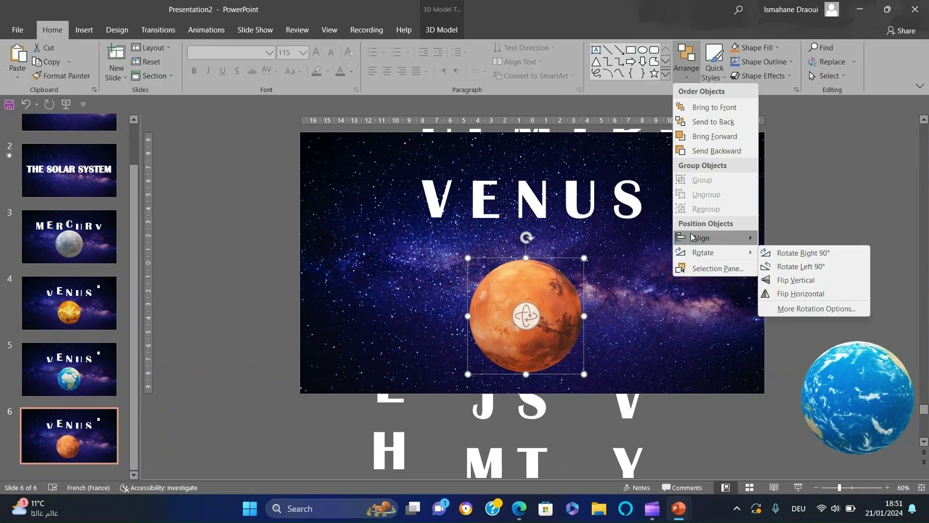
Turn the centred Mars model on slide 6 so its white polar cap stands at the top.
left_click(533, 317)
left_click_drag(533, 316, 351, 349)
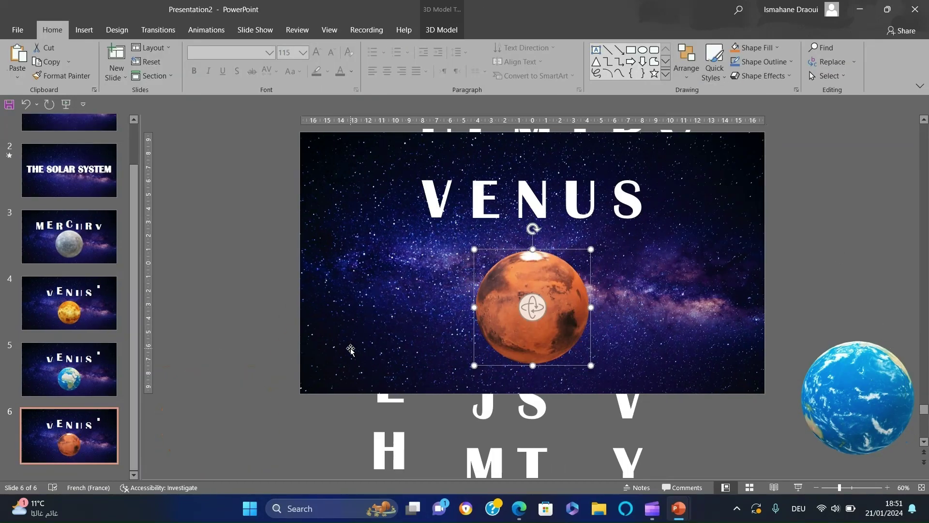
Slide the letter columns on slide 5 vertically until the visible row spells EARTH.
scroll(403, 184, "up", 2)
left_click(403, 184)
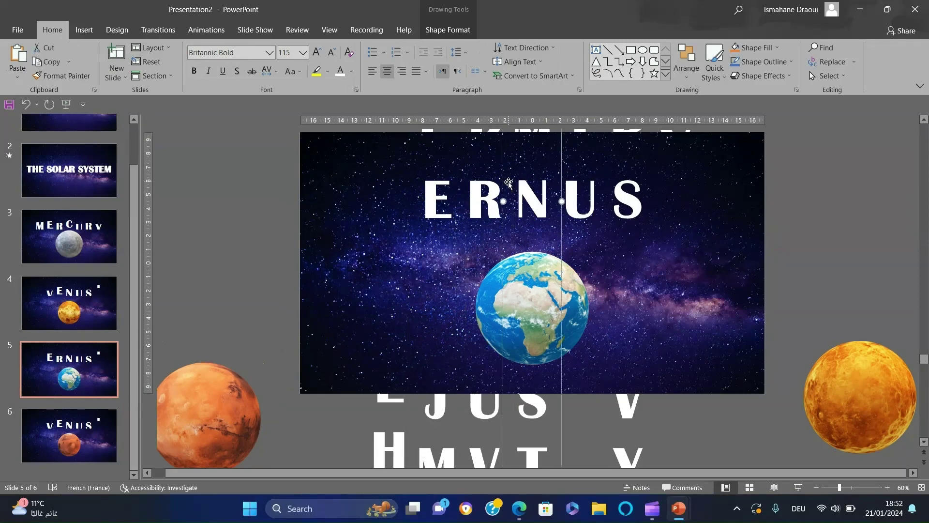
left_click_drag(508, 183, 509, 203)
left_click_drag(456, 165, 456, 185)
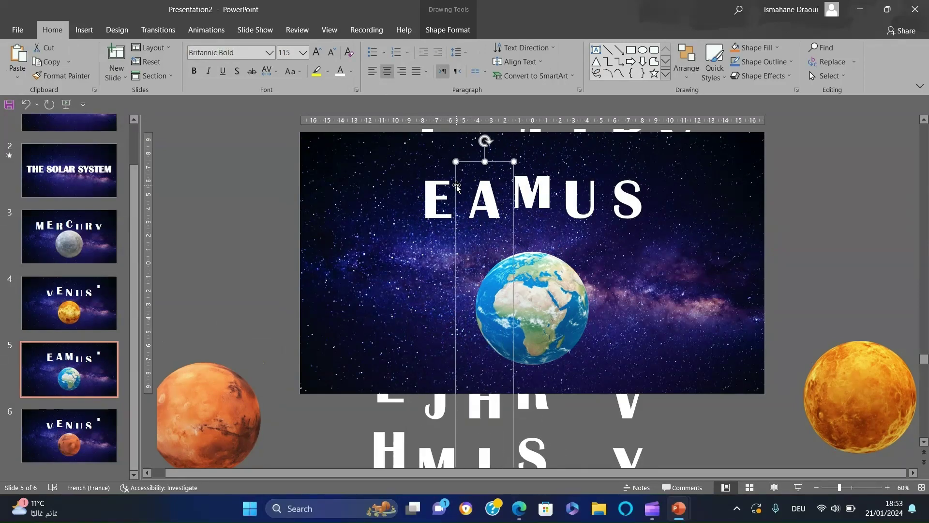
left_click_drag(556, 180, 603, 188)
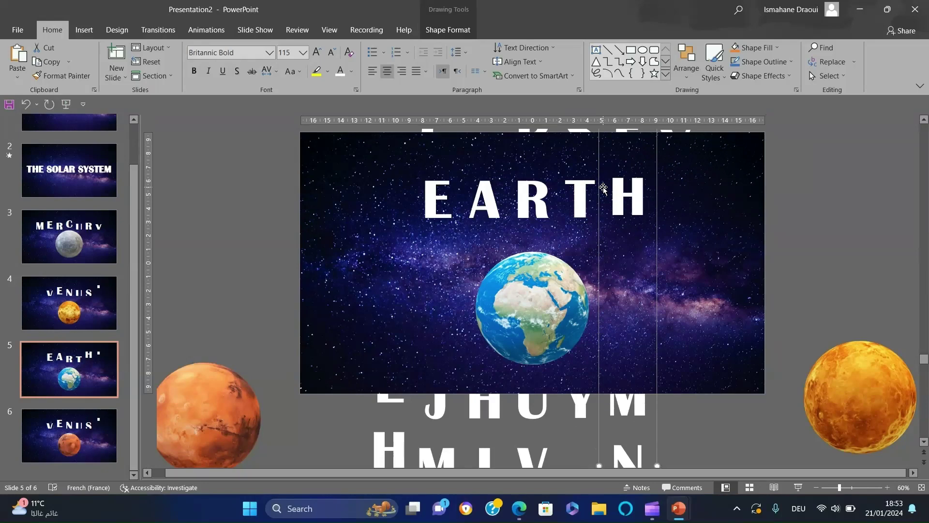
Slide the letter columns on slide 6 vertically until the visible row spells MARS.
scroll(603, 189, "down", 2)
left_click(411, 180)
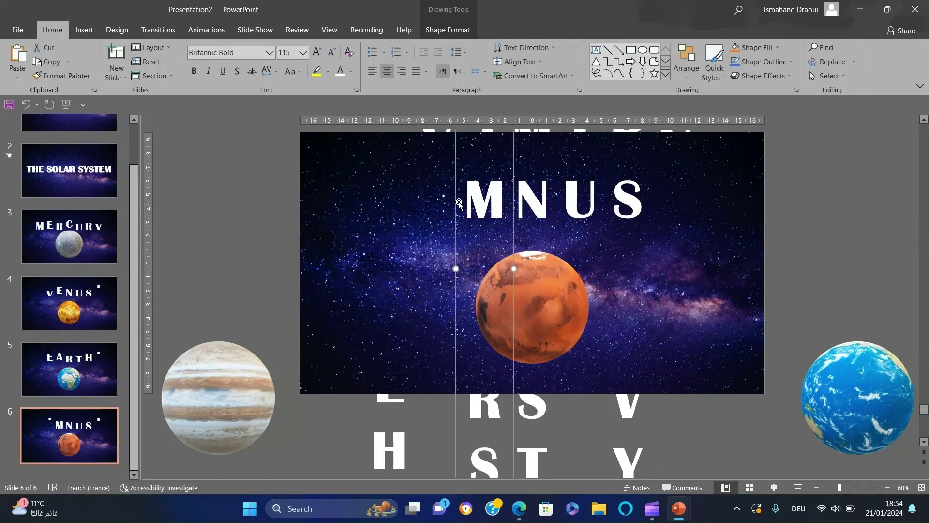
left_click_drag(504, 184, 504, 204)
left_click_drag(549, 172, 550, 193)
Duplicate the Mars slide and delete the Earth model from the copy.
left_click(259, 193)
key("ctrl+d")
left_click(857, 403)
key("Delete")
Move Mars on slide 7 outside the lower-right corner and bring Jupiter to the slide's centre below the title.
left_click_drag(532, 308, 856, 393)
left_click(244, 407)
left_click_drag(245, 408, 557, 317)
Move the first letter columns on the Jupiter slide up to spell the start of the planet's name.
scroll(532, 290, "down", 3)
left_click(394, 377)
scroll(924, 120, "up", 2)
scroll(923, 120, "up", 3)
left_click_drag(409, 180, 417, 135)
left_click_drag(491, 145, 491, 132)
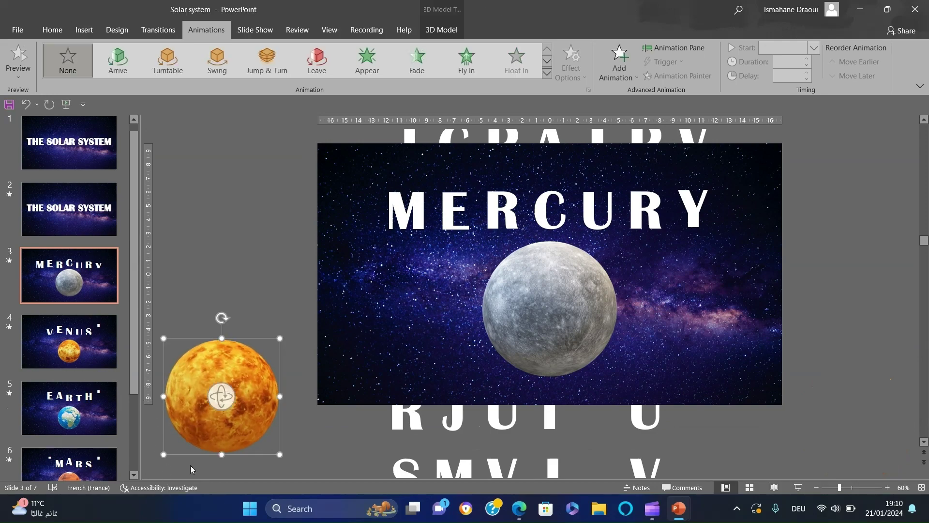
Shrink the Venus model on slide 3 and place it so it peeks in at the lower-left corner.
left_click_drag(229, 411, 345, 381)
left_click(265, 362)
Shrink the Mercury model on slide 4 and place it overlapping the slide's lower-right corner.
left_click(75, 345)
left_click(905, 382)
left_click_drag(910, 395, 752, 397)
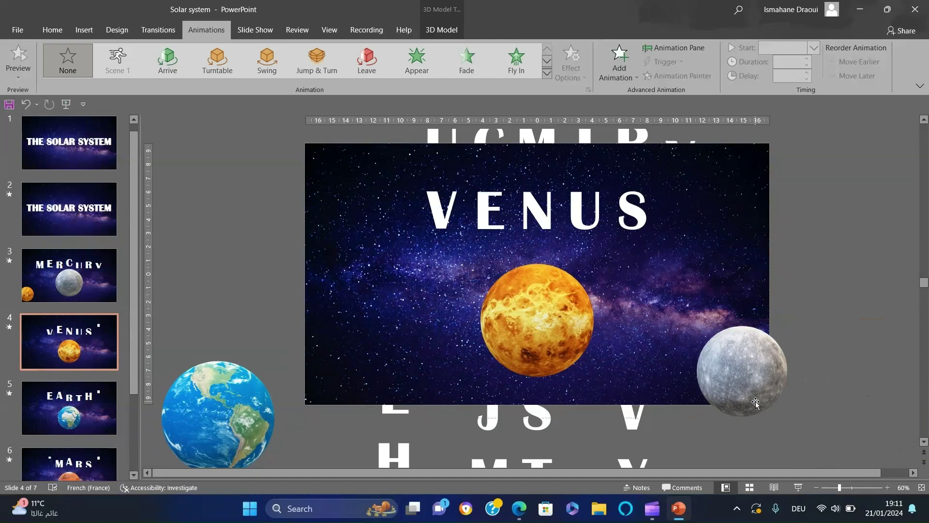
Select the Earth model outside slide 4's lower-left corner.
left_click(252, 438)
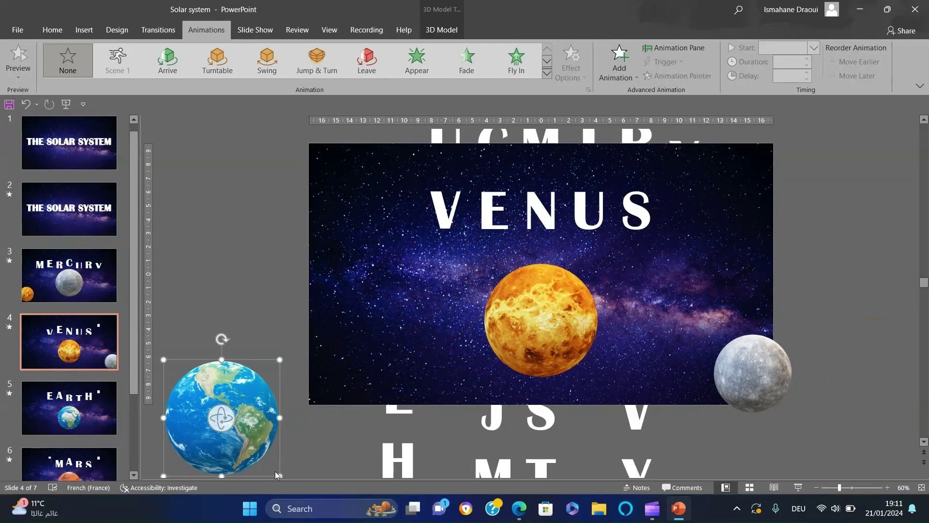